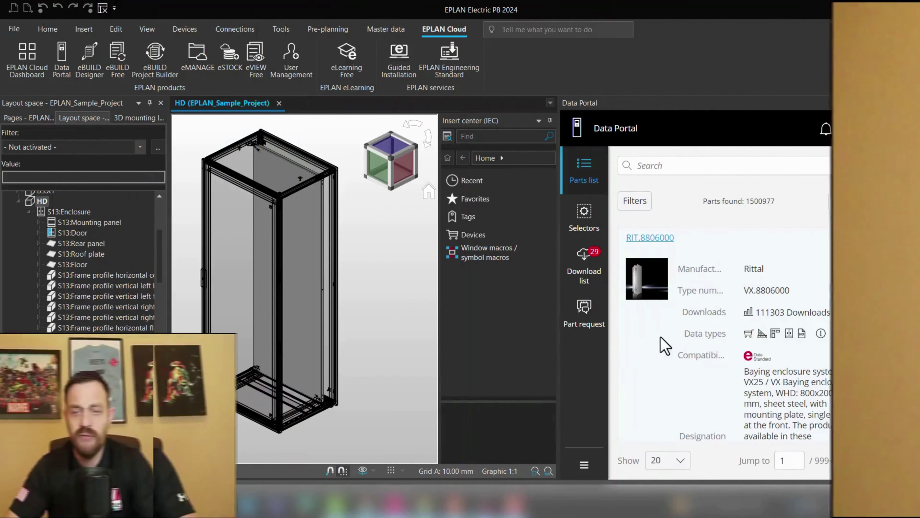
# Close the Data Portal parts list so the HD enclosure layout space fills the window
pyautogui.moveTo(735, 291); pyautogui.dragTo(798, 291)
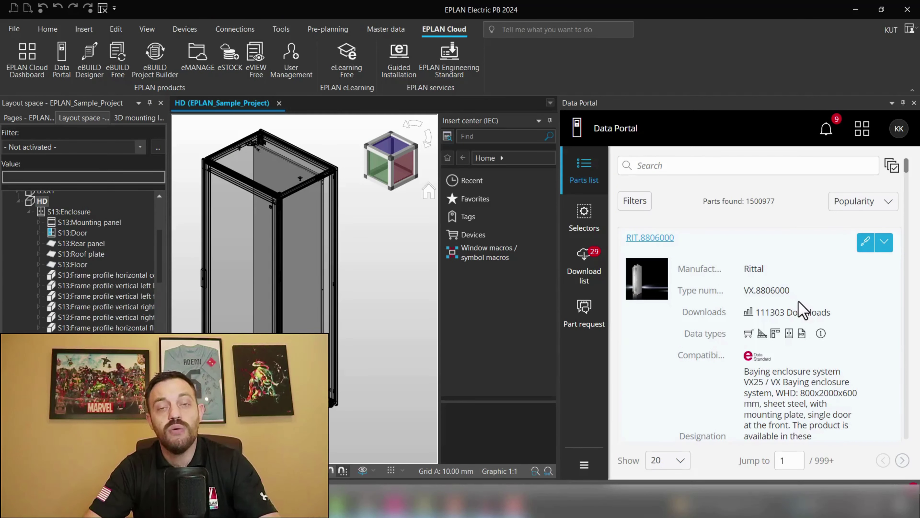
pyautogui.moveTo(740, 313); pyautogui.dragTo(837, 312)
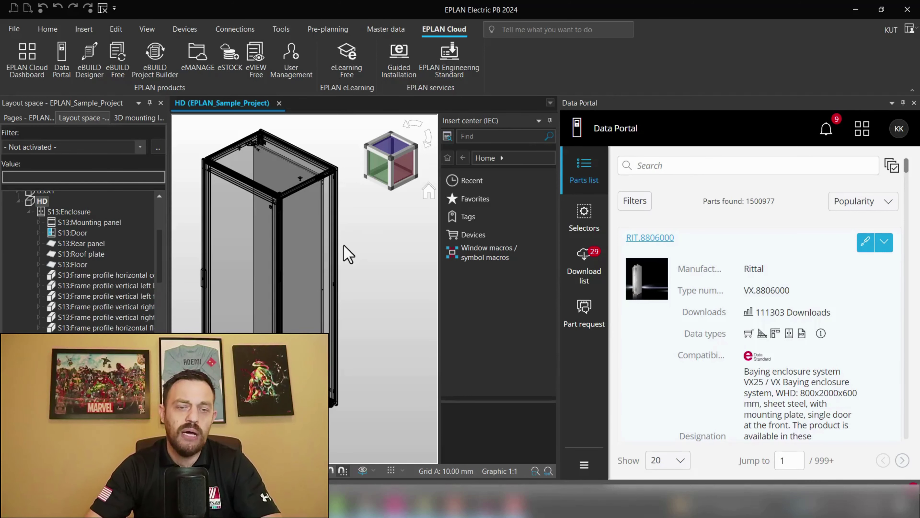
pyautogui.click(914, 103)
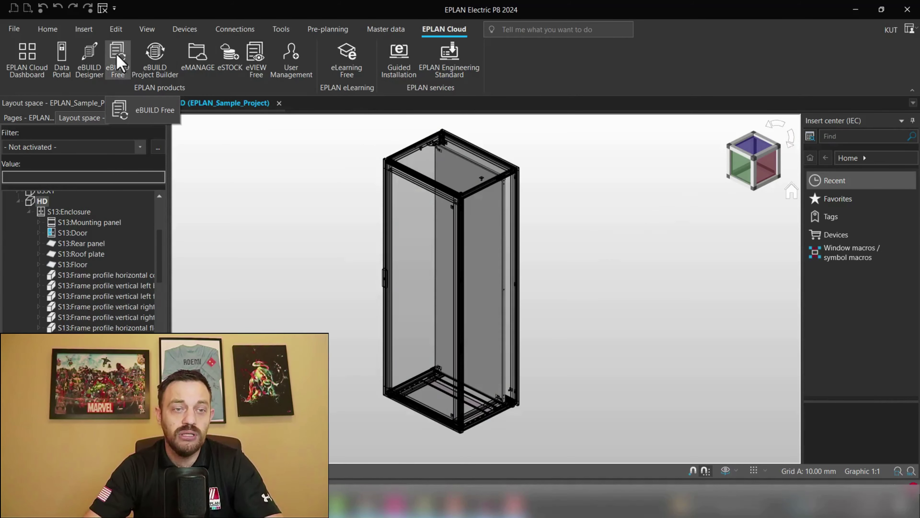
# Turn on Mounting aid in the View tab's Layout space group to show mounting points and base points
pyautogui.click(83, 29)
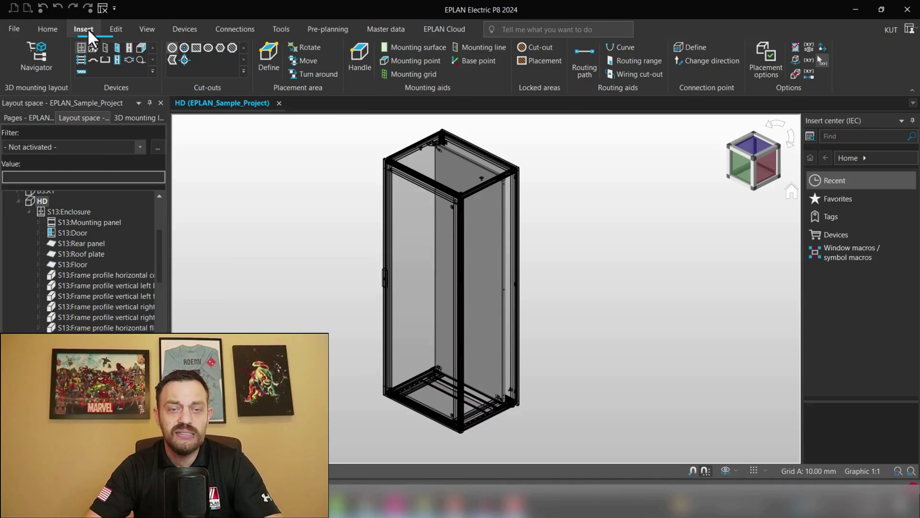
pyautogui.click(152, 35)
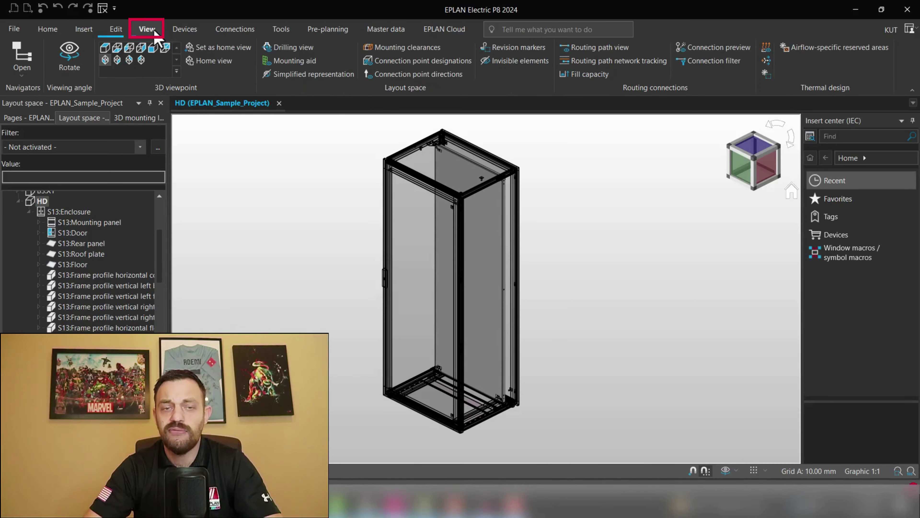
pyautogui.click(292, 61)
pyautogui.scroll(4, 515, 213)
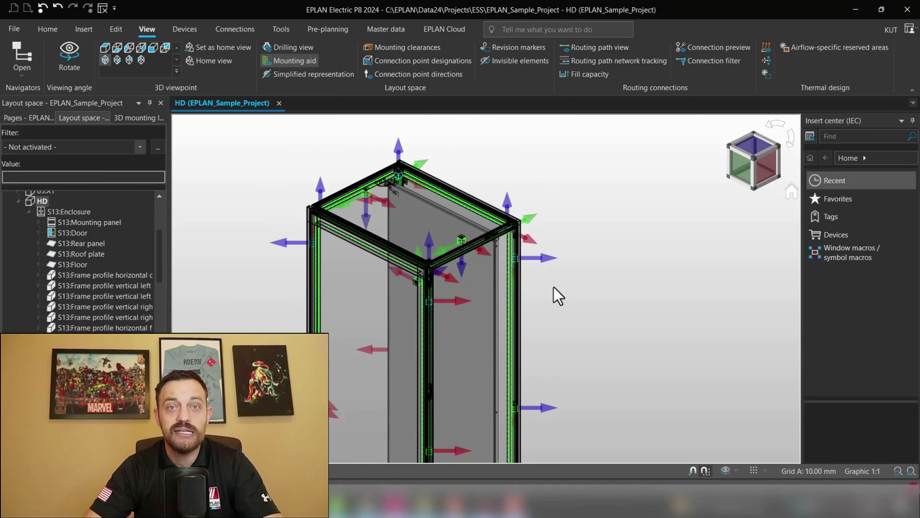
pyautogui.scroll(-5, 555, 294)
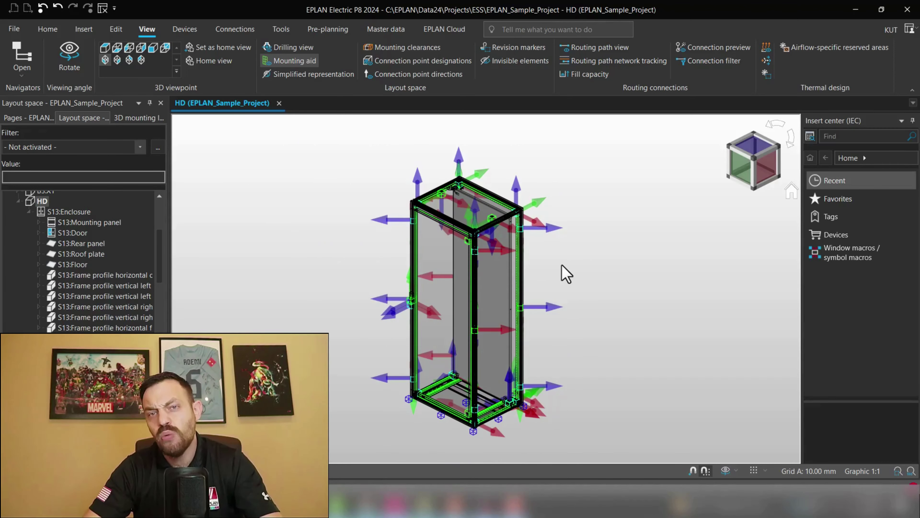
pyautogui.scroll(2, 567, 274)
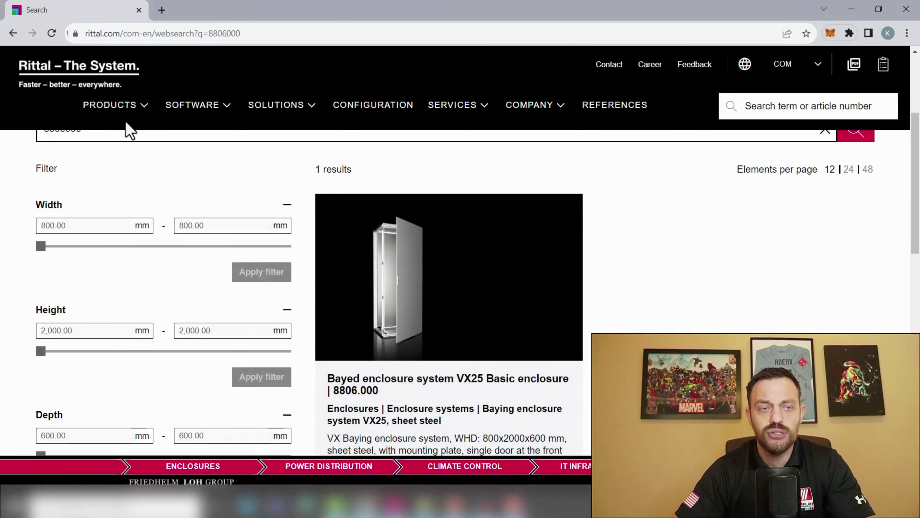
# Search the Rittal website for article number 8806000
pyautogui.moveTo(69, 35); pyautogui.dragTo(155, 34)
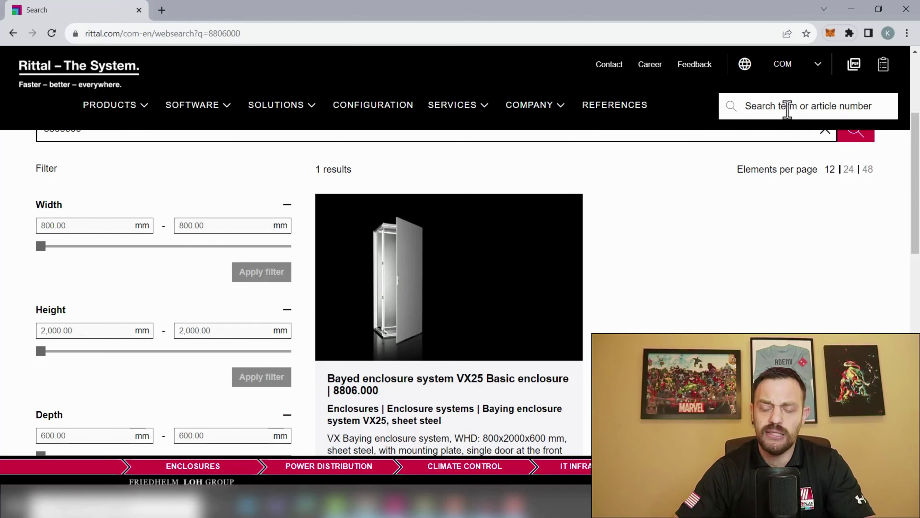
pyautogui.click(788, 107)
pyautogui.write('88')
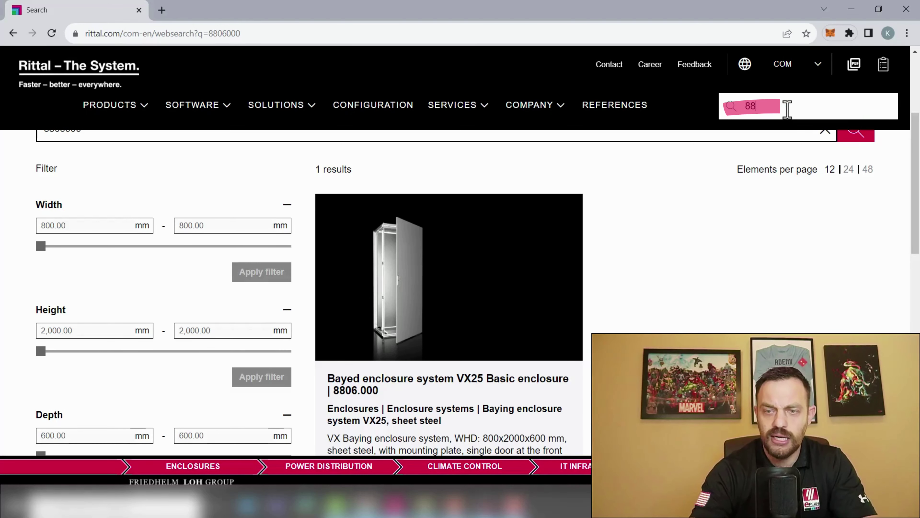
pyautogui.write('0')
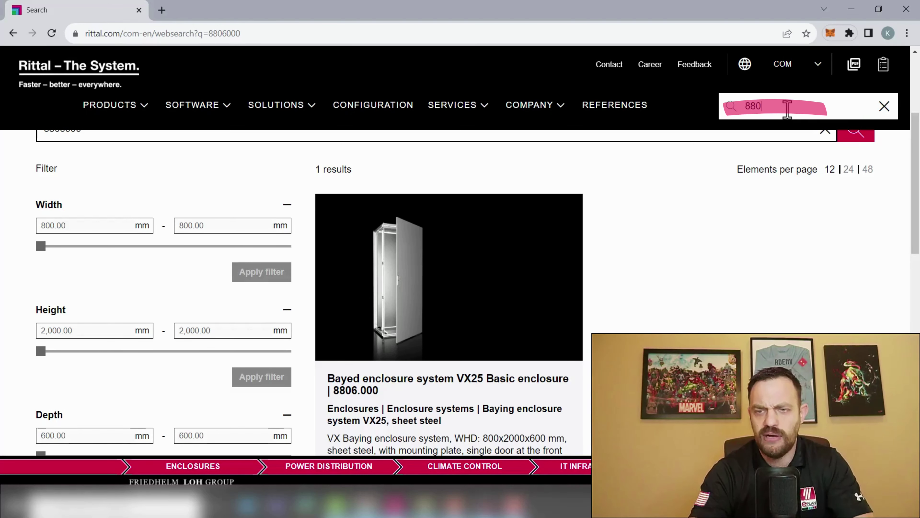
pyautogui.write('6')
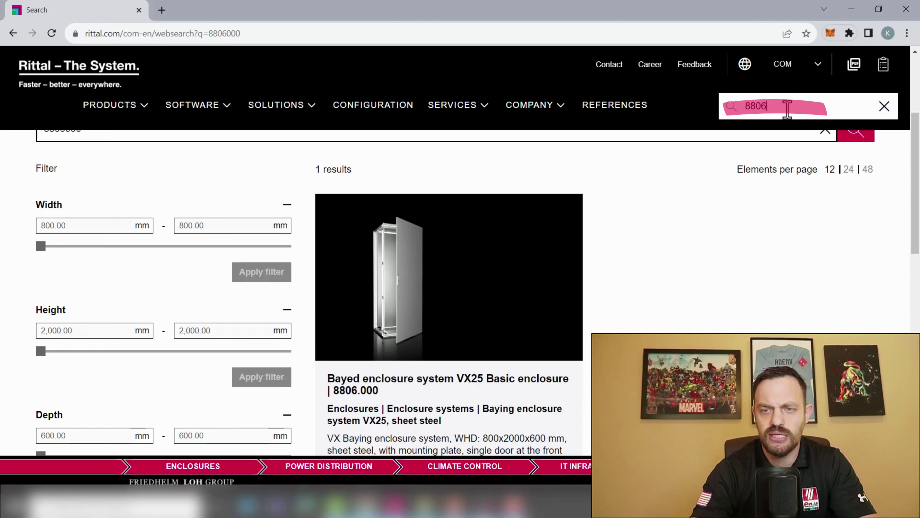
pyautogui.write('000')
pyautogui.press('Return')
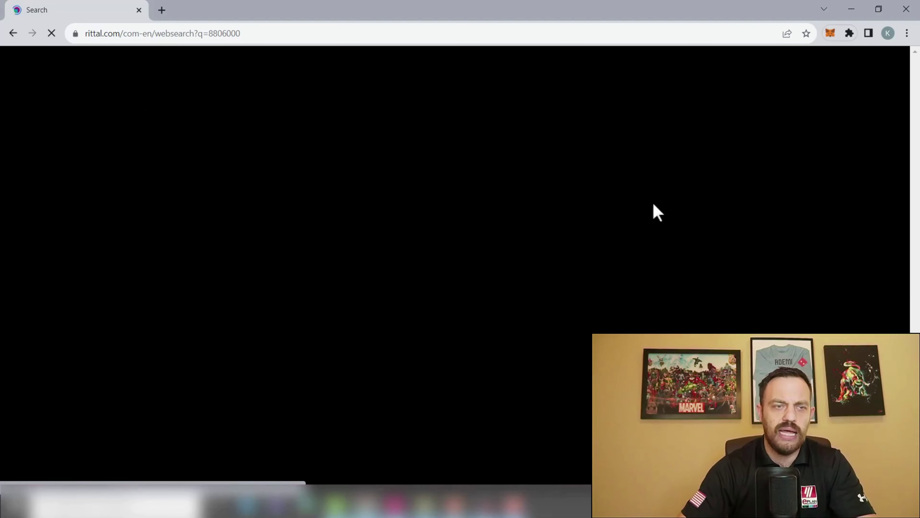
pyautogui.scroll(-7, 448, 288)
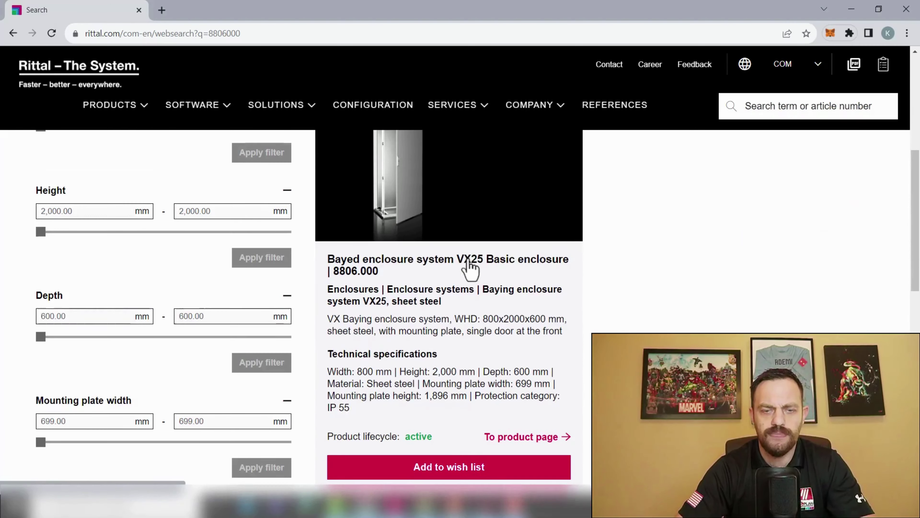
# Open the VX25 8806.000 enclosure's product page and expand its CAD section
pyautogui.scroll(1, 488, 282)
pyautogui.scroll(-1, 488, 290)
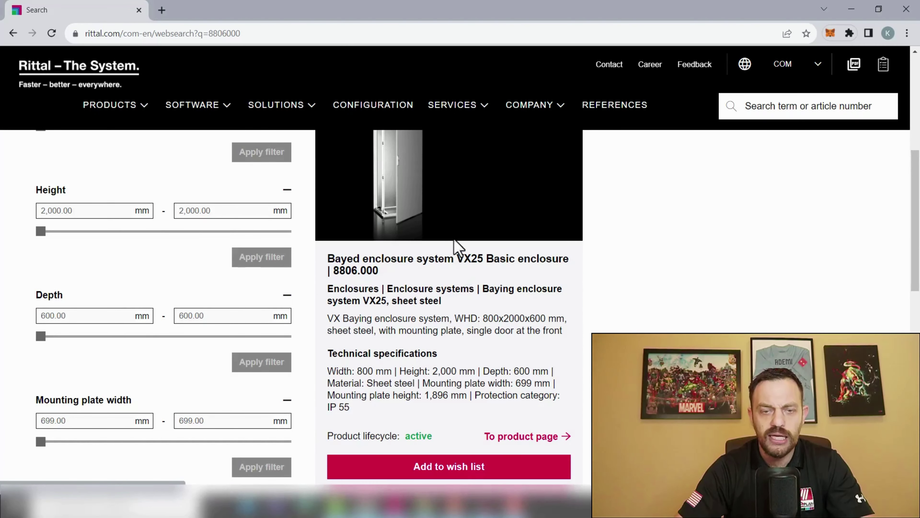
pyautogui.scroll(1, 454, 243)
pyautogui.click(447, 242)
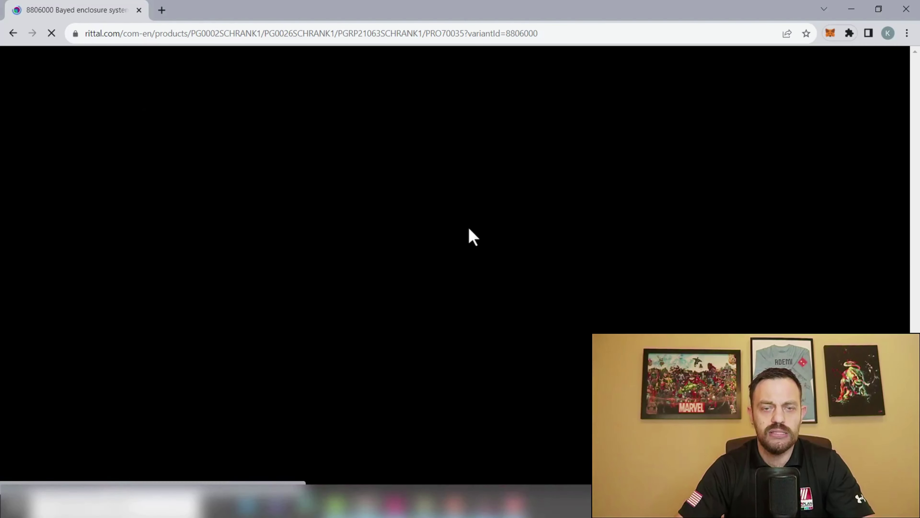
pyautogui.scroll(-5, 456, 233)
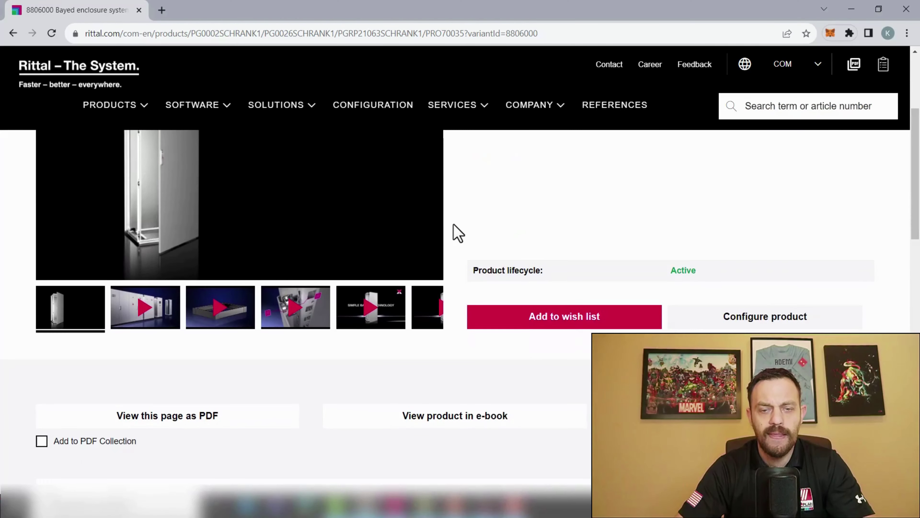
pyautogui.scroll(-7, 456, 234)
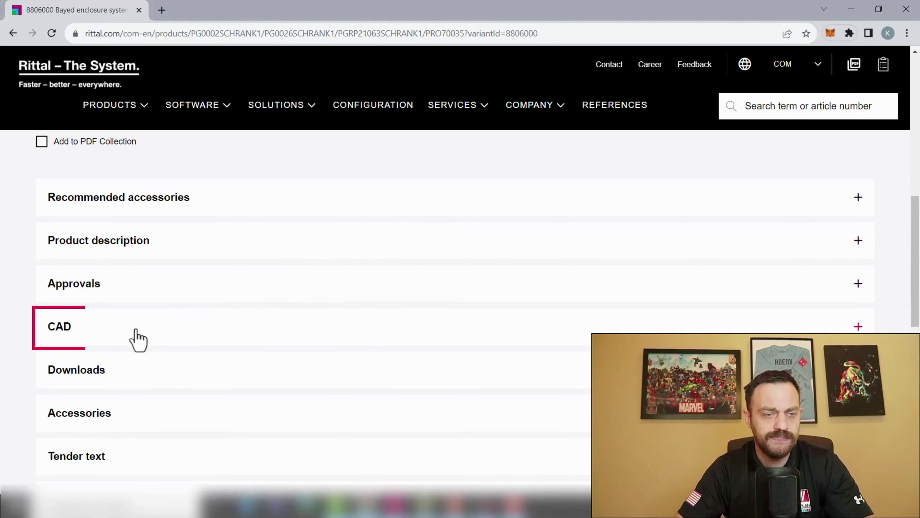
pyautogui.click(136, 330)
pyautogui.scroll(-3, 192, 298)
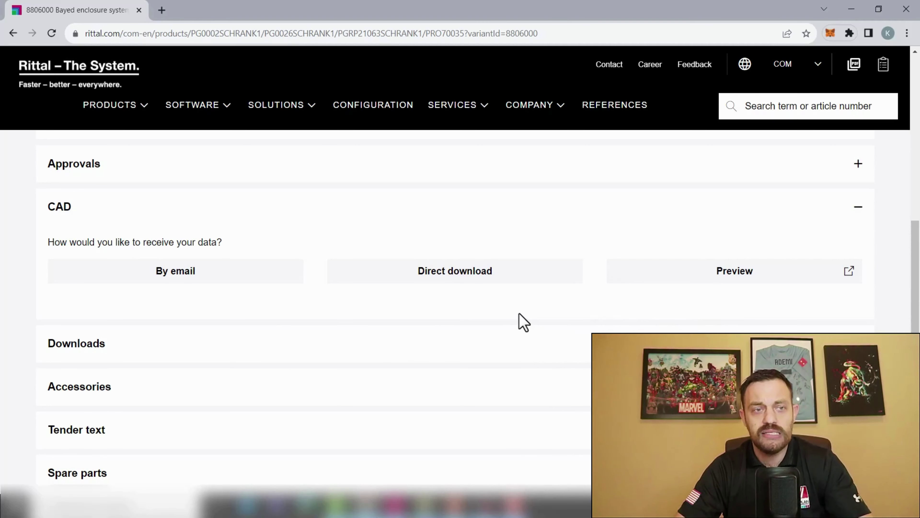
# Request a direct download of the CAD data in STEP AP214 (3d) format at high detail
pyautogui.click(451, 281)
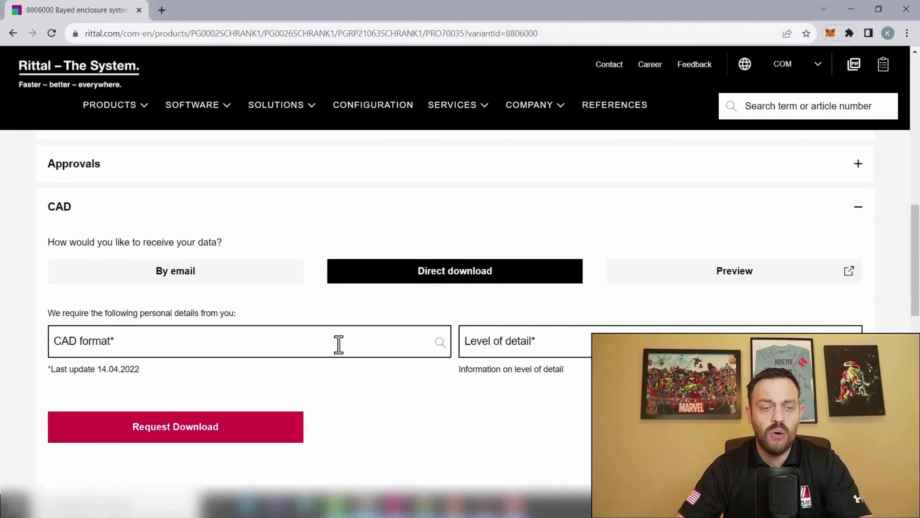
pyautogui.click(249, 350)
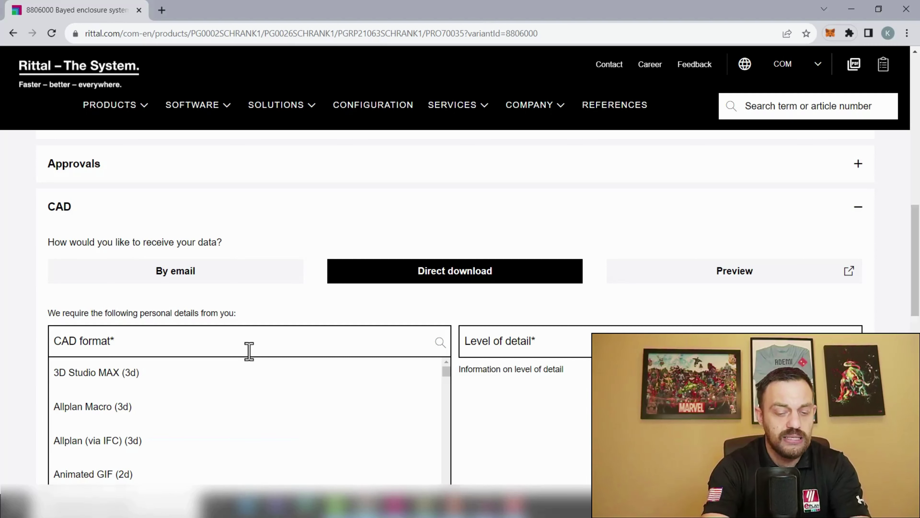
pyautogui.write('step')
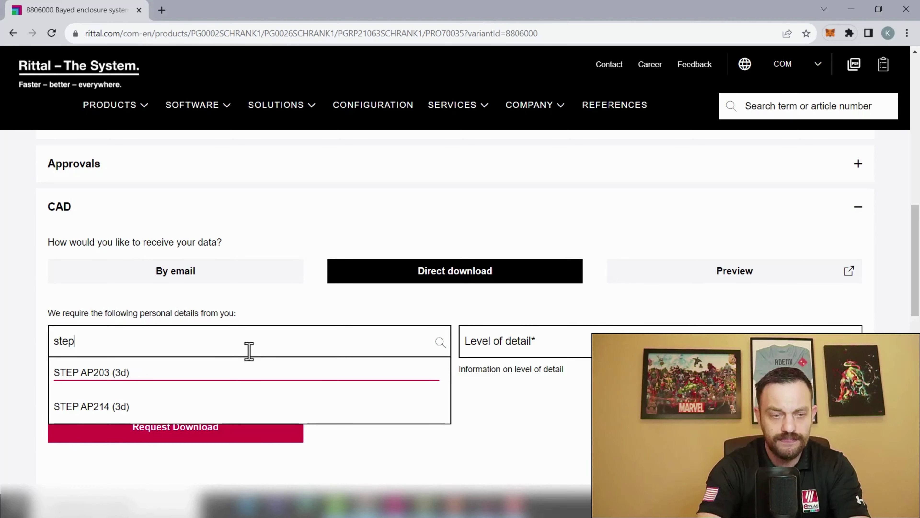
pyautogui.click(165, 408)
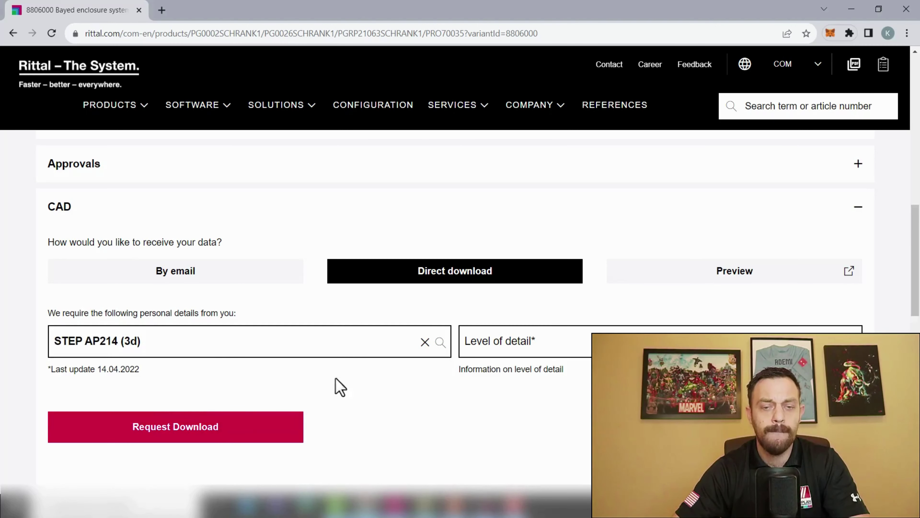
pyautogui.click(516, 359)
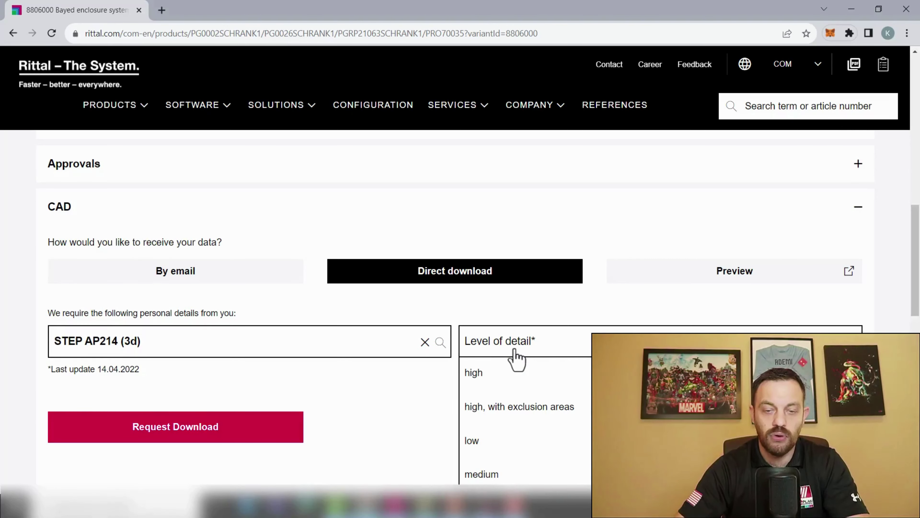
pyautogui.scroll(-1, 516, 359)
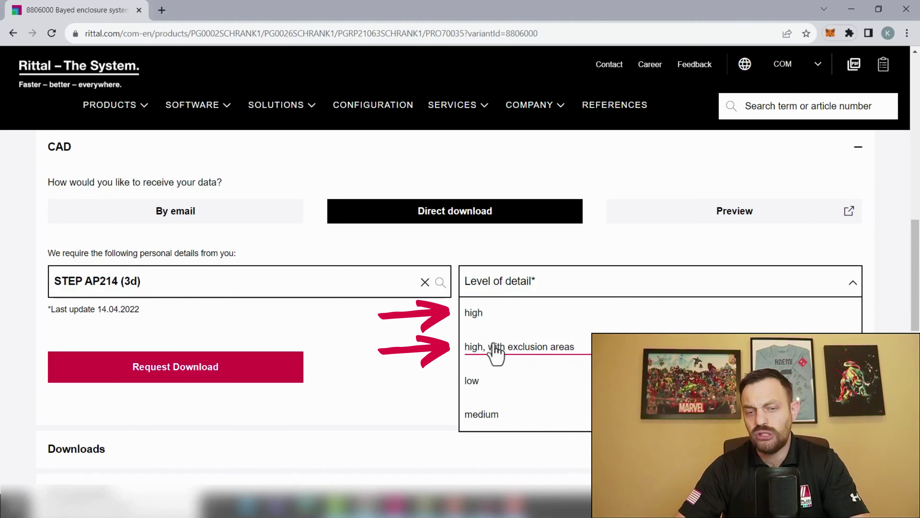
pyautogui.click(485, 322)
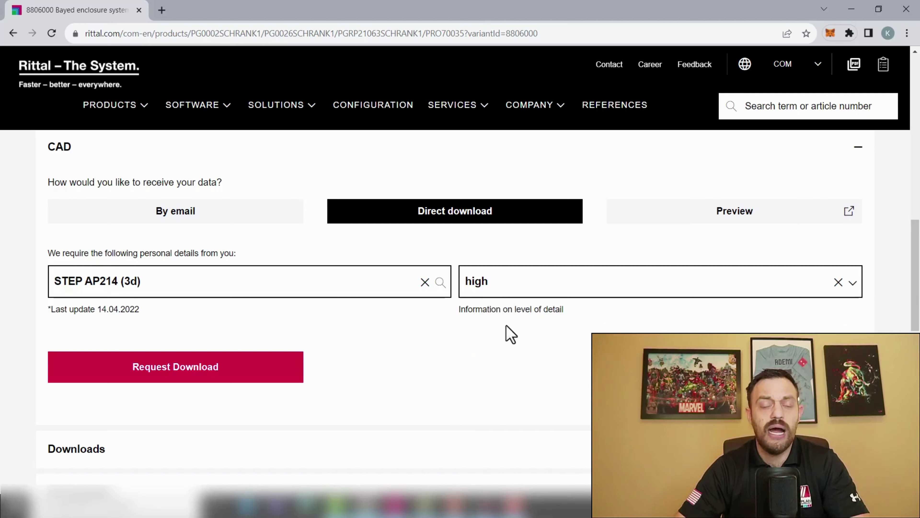
pyautogui.click(237, 377)
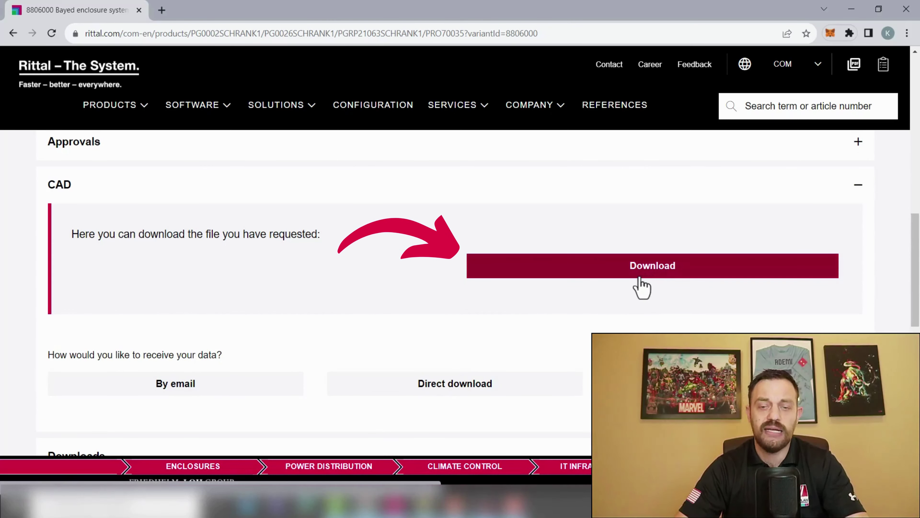
# Download the requested CAD zip, check it in Chrome's downloads, and return to EPLAN
pyautogui.click(660, 268)
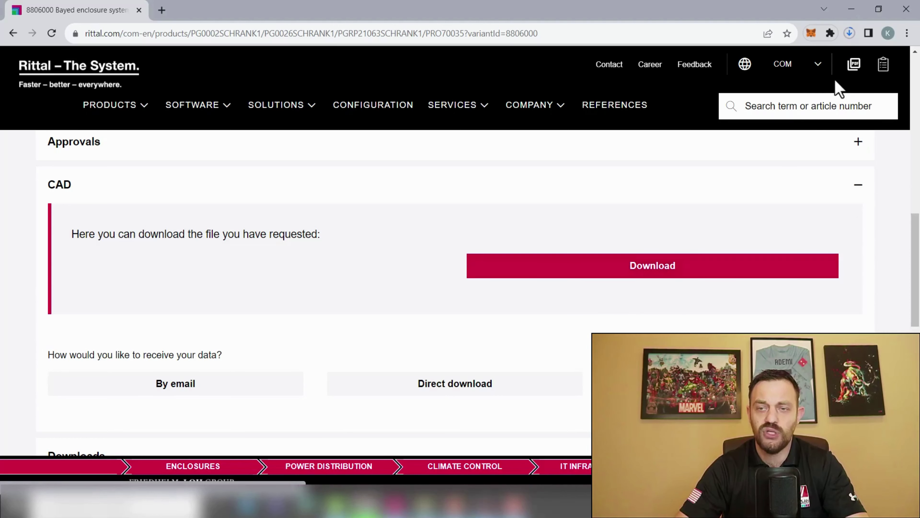
pyautogui.click(848, 35)
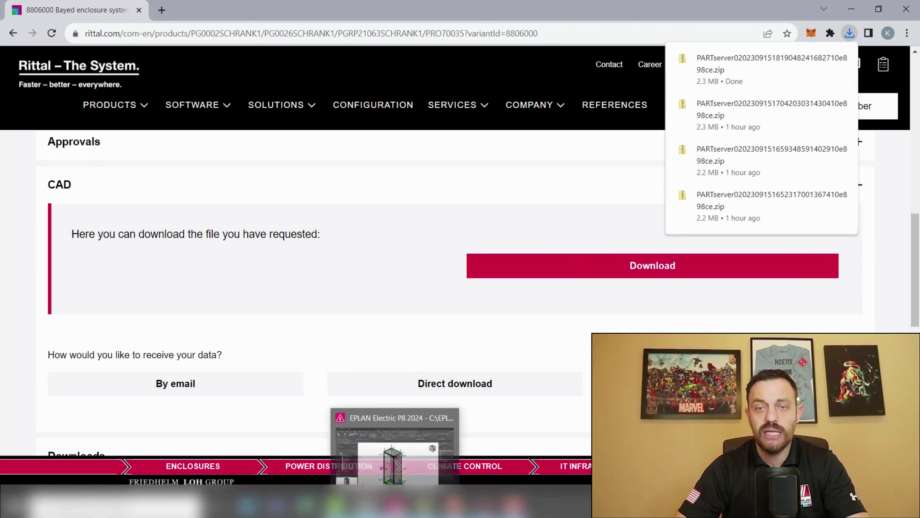
pyautogui.click(388, 507)
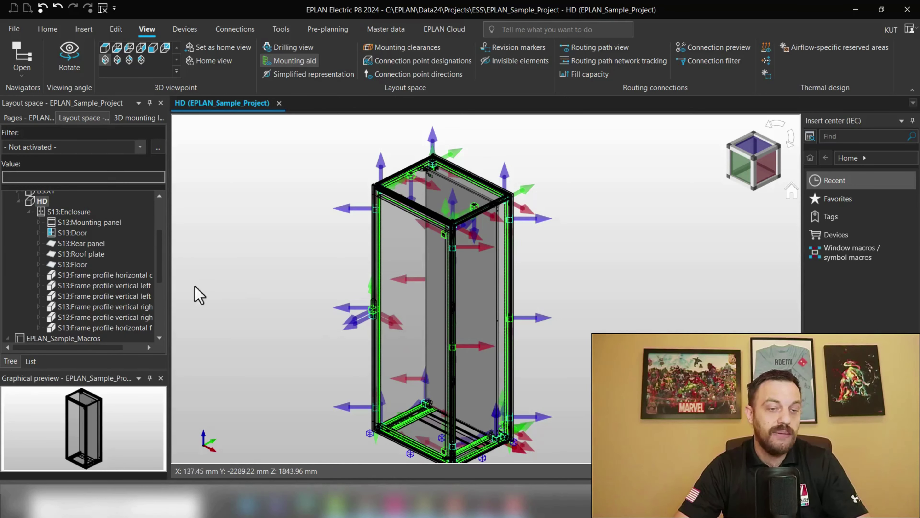
# Collapse the Original 8806000 and both project branches, then make EPLAN_Sample_Macros the current project
pyautogui.scroll(-2, 54, 260)
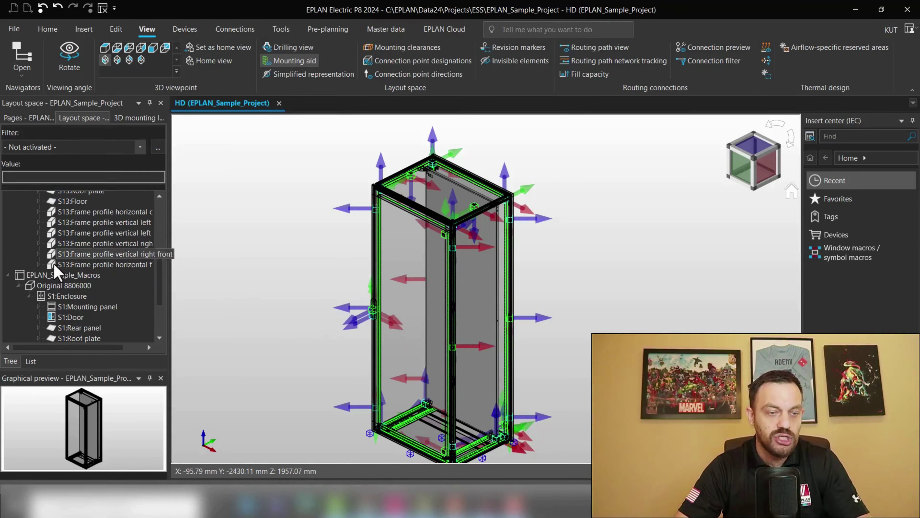
pyautogui.click(18, 286)
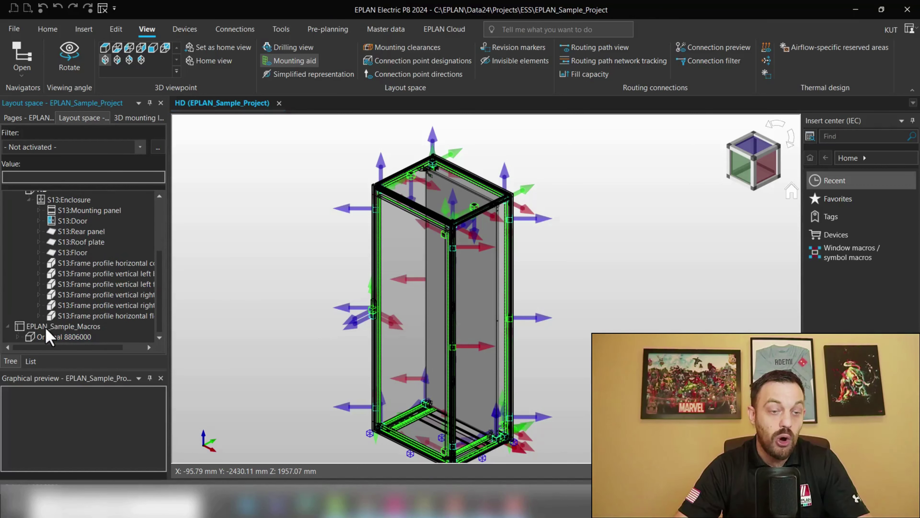
pyautogui.doubleClick(60, 326)
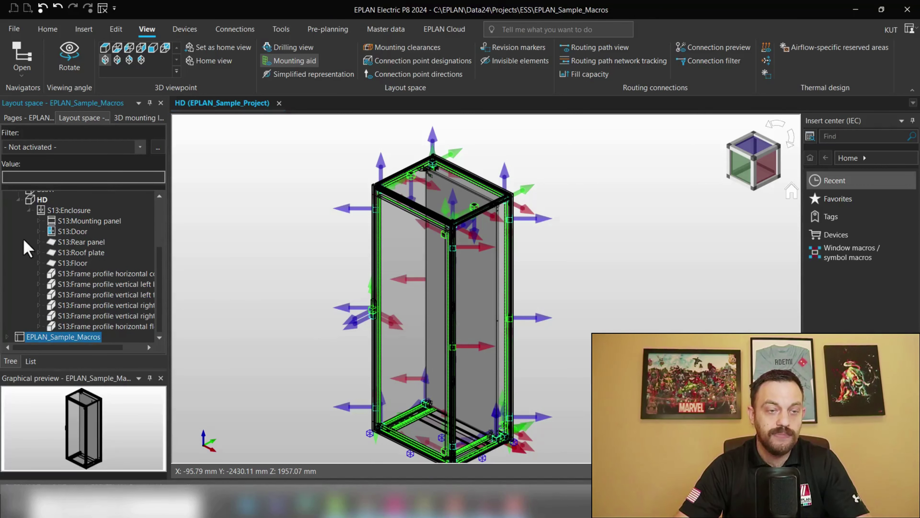
pyautogui.scroll(4, 29, 246)
pyautogui.doubleClick(14, 198)
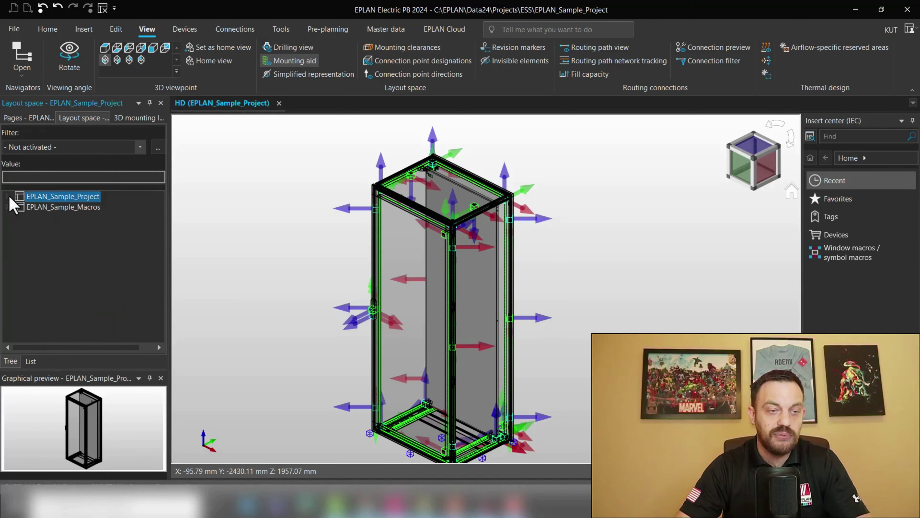
pyautogui.click(44, 208)
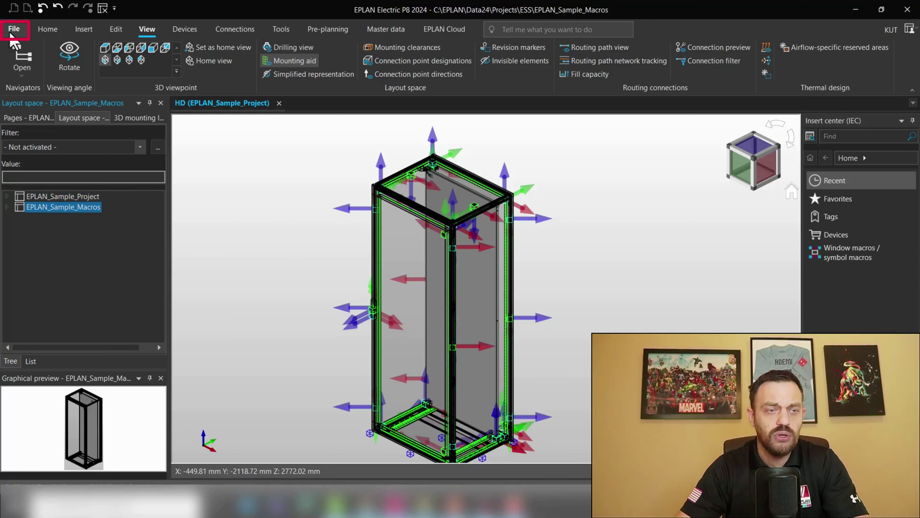
# Start a layout space STEP import from File > Import to browse the downloaded STP files
pyautogui.click(12, 31)
pyautogui.click(43, 302)
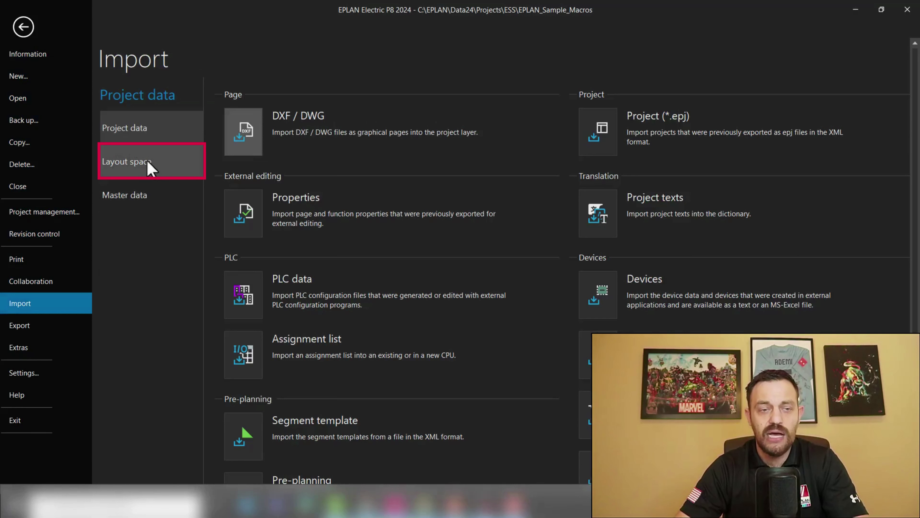
pyautogui.click(149, 165)
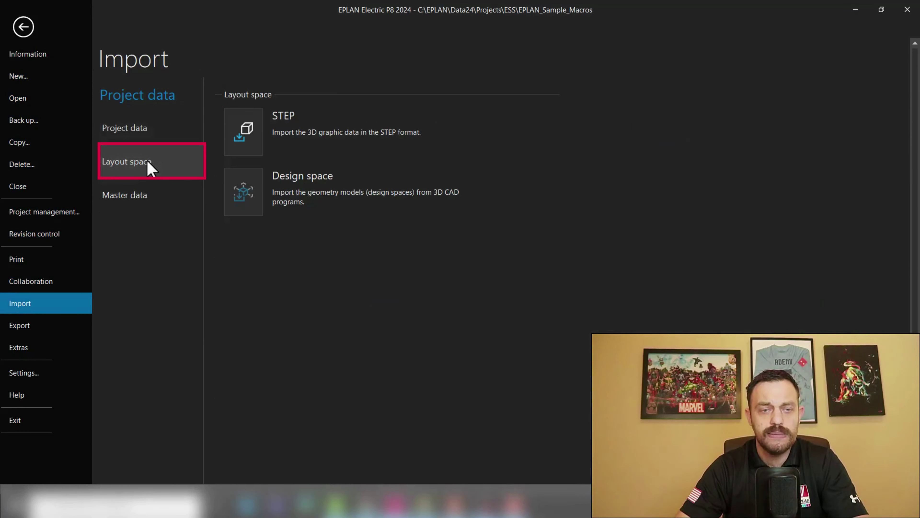
pyautogui.click(250, 145)
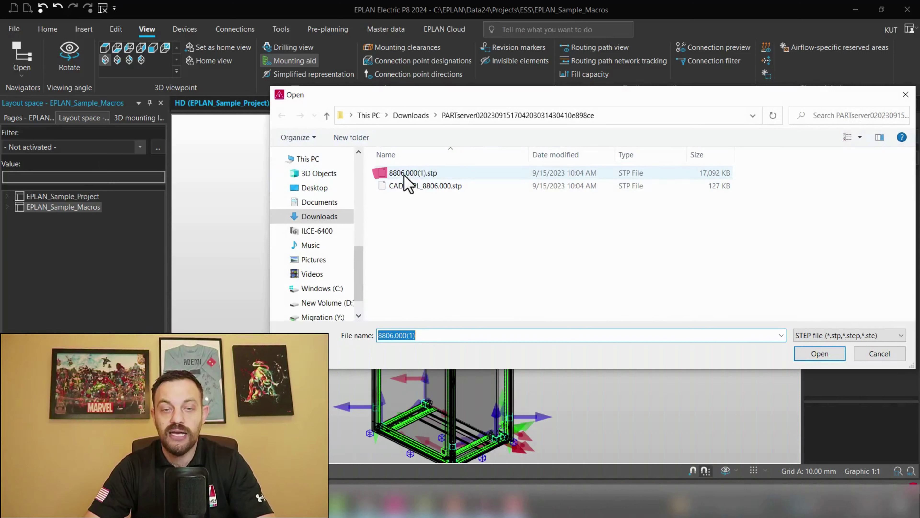
# Import 8806.000(1).stp and expand EPLAN_Sample_Macros to reveal the new layout space 1
pyautogui.click(413, 175)
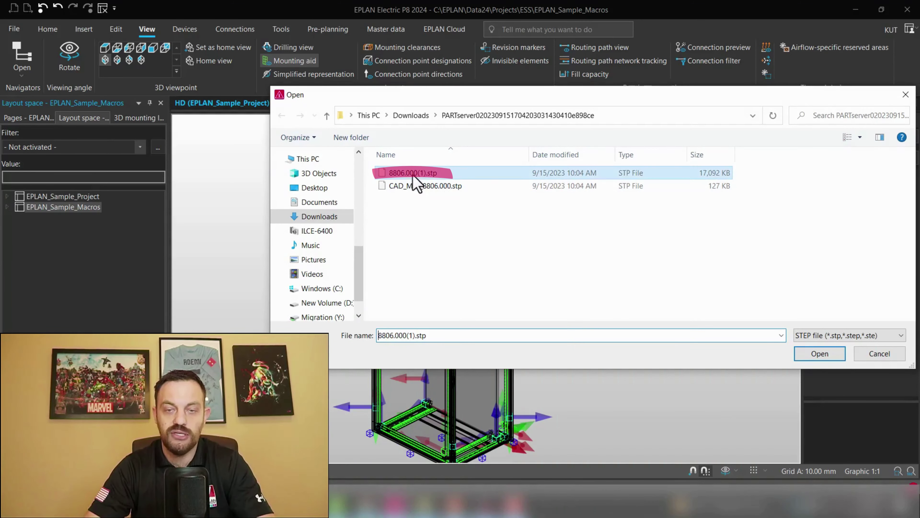
pyautogui.click(828, 357)
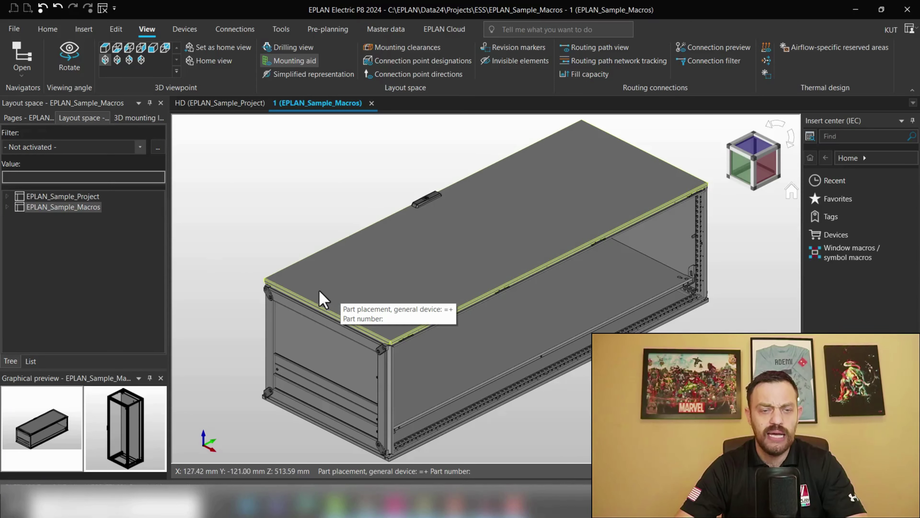
pyautogui.click(7, 207)
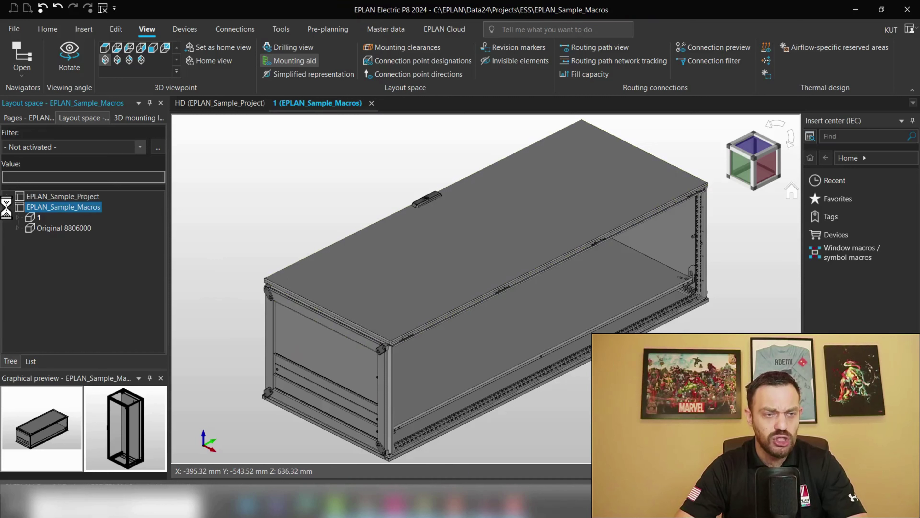
# Rename layout space 1 to 'HD 8806000' in its Properties dialog
pyautogui.click(31, 219)
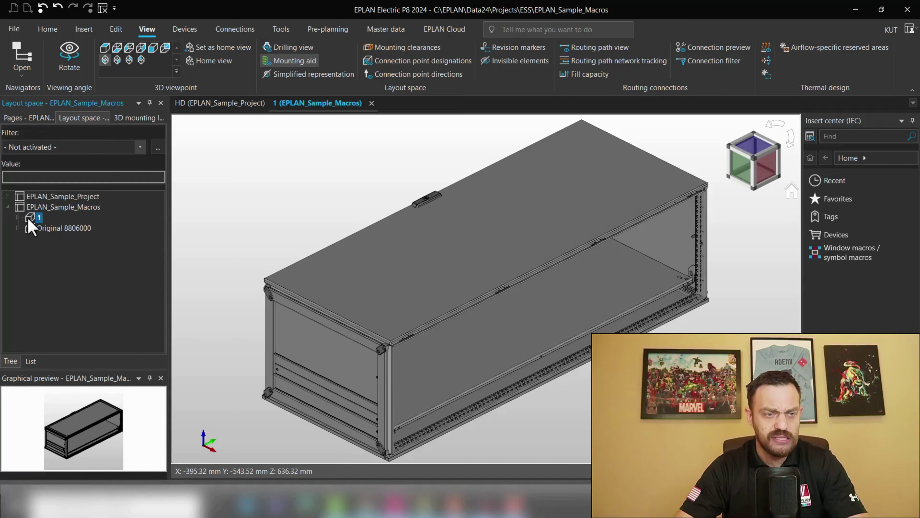
pyautogui.rightClick(30, 221)
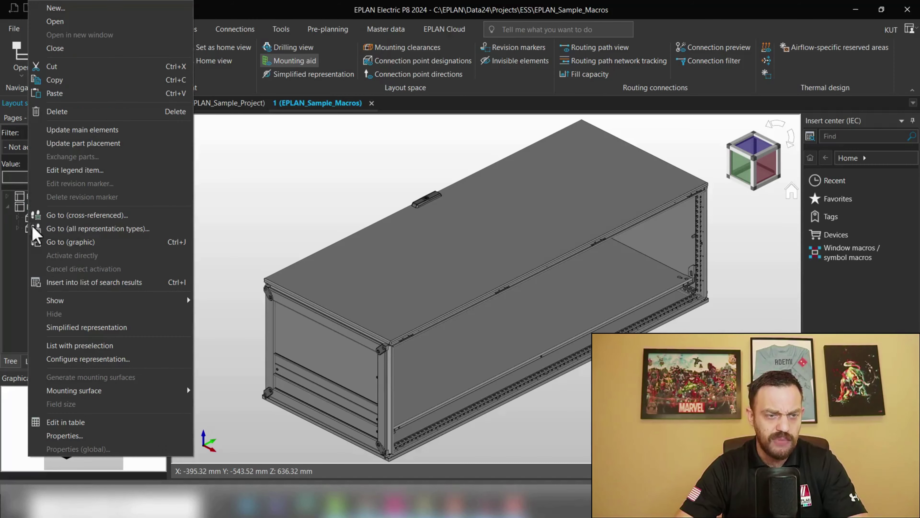
pyautogui.click(77, 436)
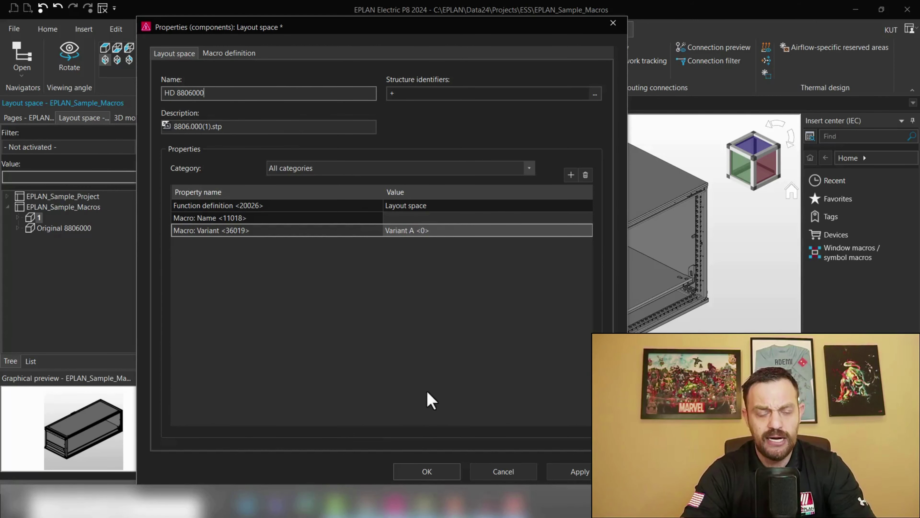
pyautogui.click(430, 474)
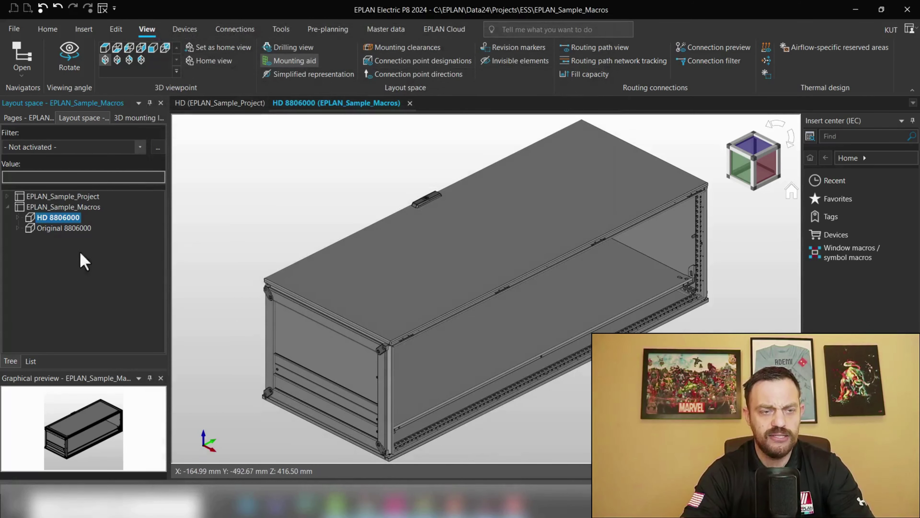
# Define a placement area on the HD 8806000 enclosure's bottom surface and check the green area
pyautogui.click(18, 218)
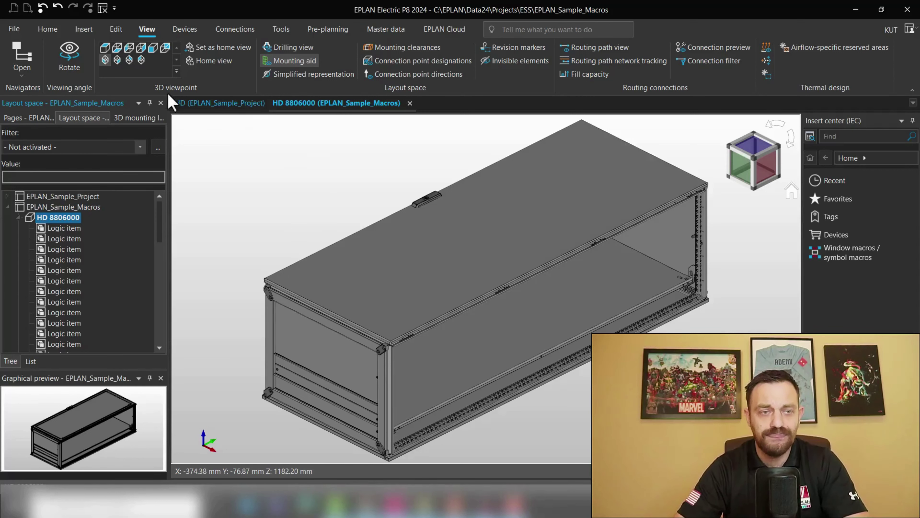
pyautogui.click(83, 30)
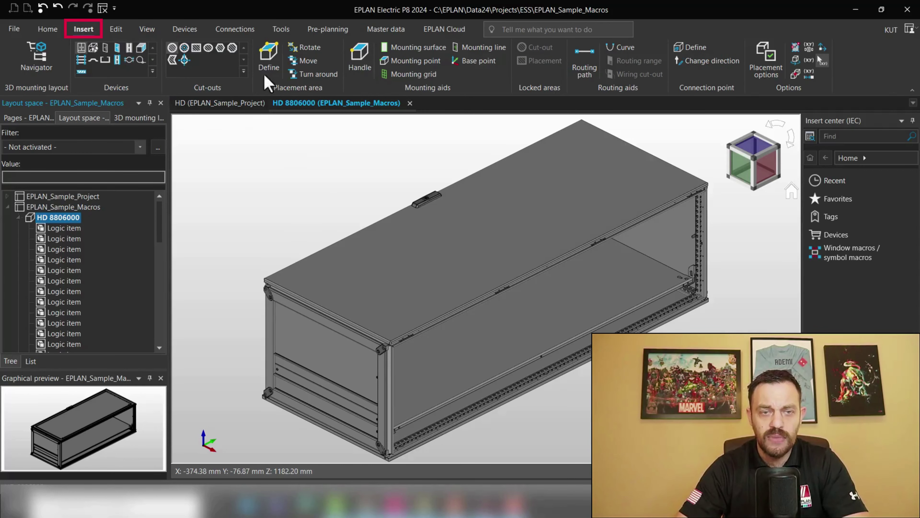
pyautogui.click(269, 56)
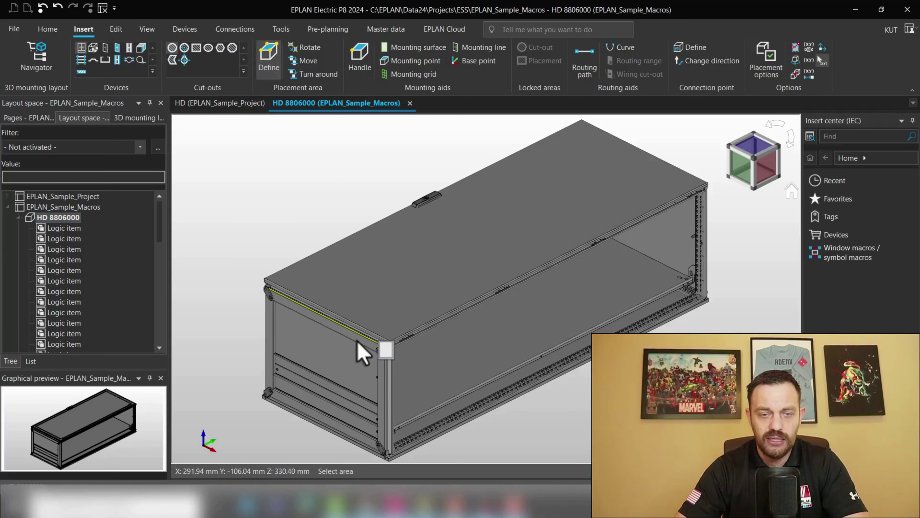
pyautogui.scroll(3, 377, 363)
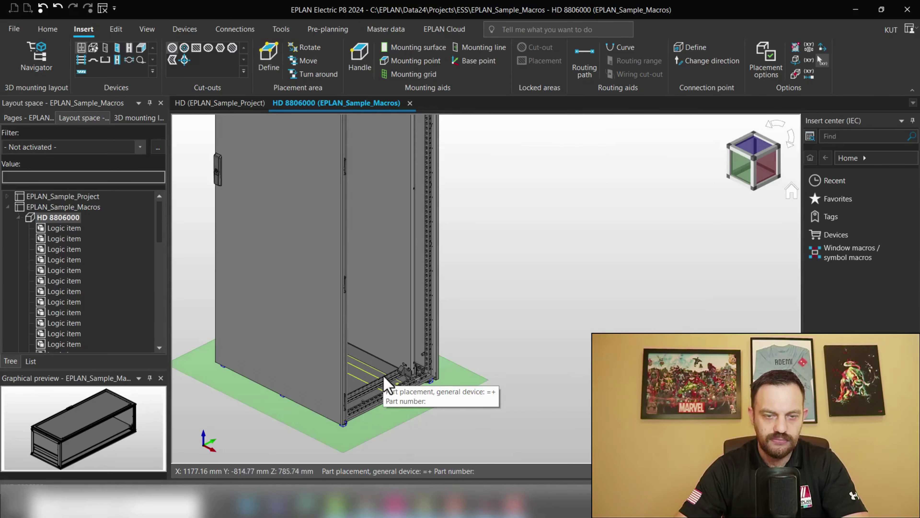
pyautogui.scroll(-5, 385, 379)
pyautogui.moveTo(411, 421); pyautogui.dragTo(482, 420, button='middle')
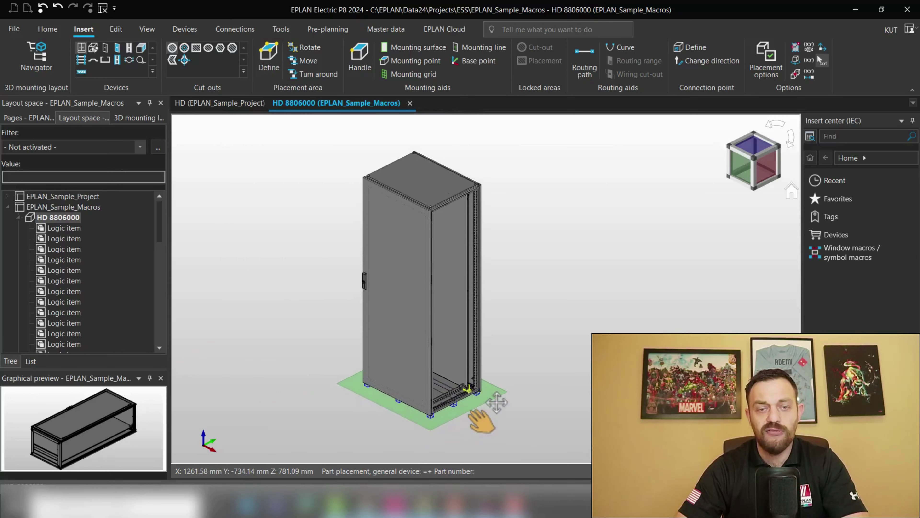
pyautogui.scroll(4, 468, 428)
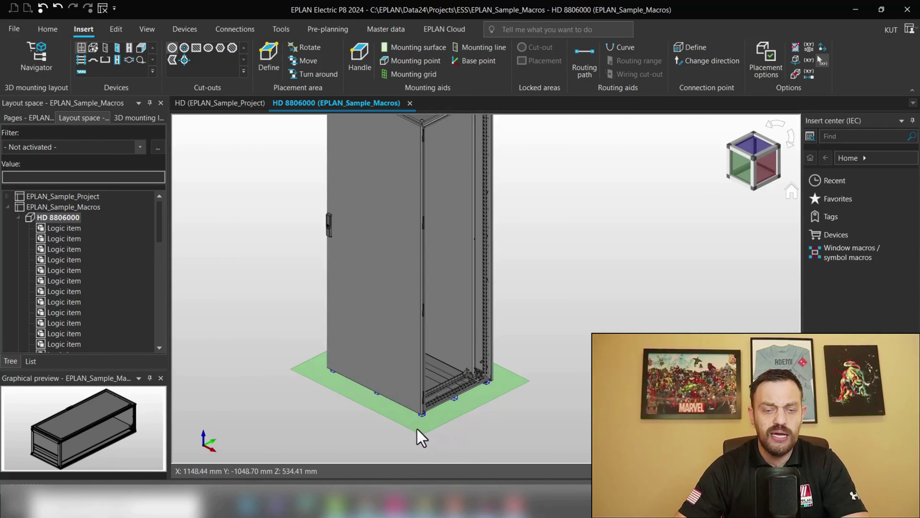
pyautogui.moveTo(513, 438); pyautogui.dragTo(514, 460, button='middle')
pyautogui.scroll(-4, 493, 461)
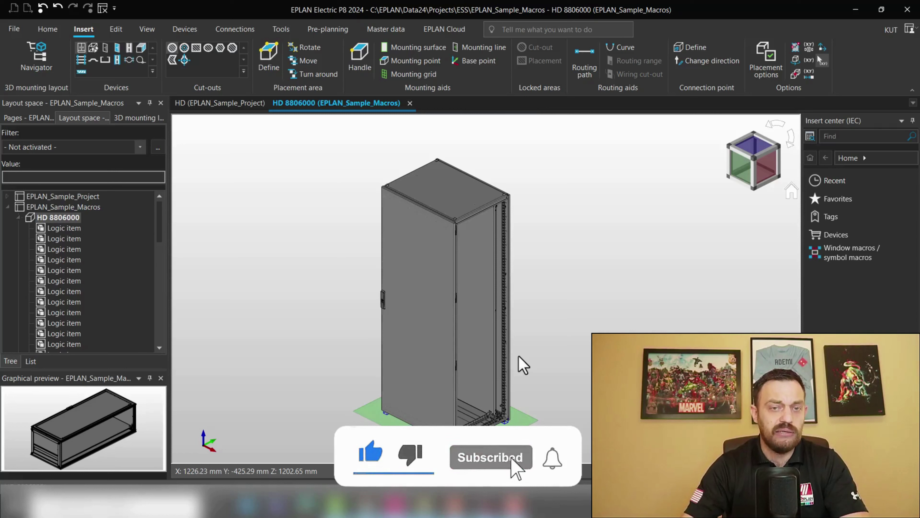
pyautogui.click(18, 217)
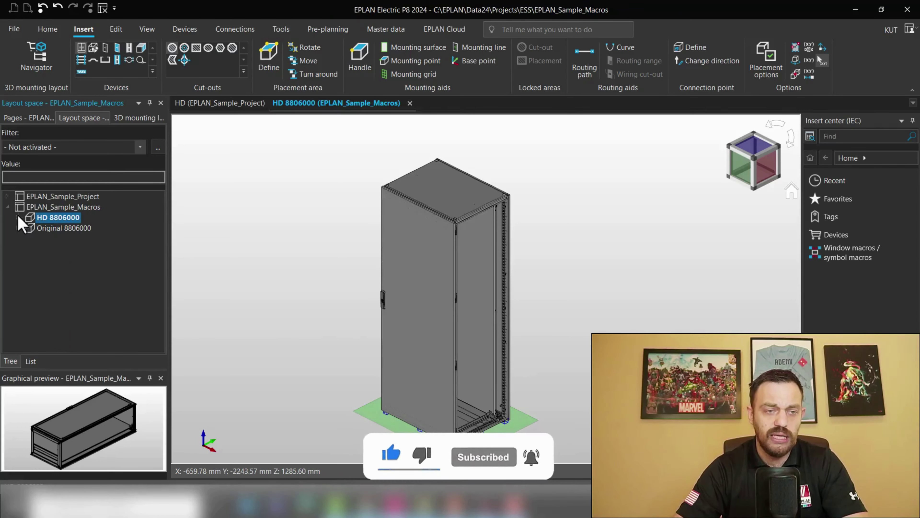
pyautogui.click(58, 220)
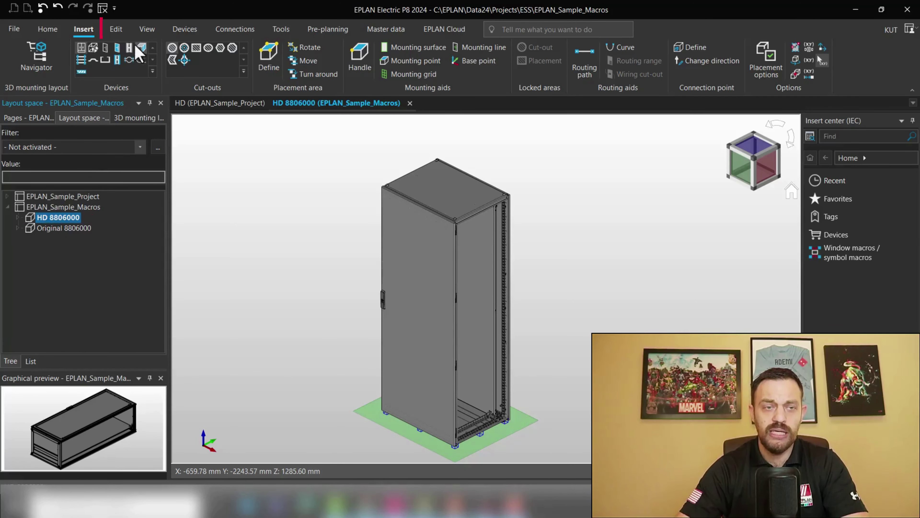
# Run Automatic interpretation on HD 8806000 using the EPLAN_Sample_Macros template Original 8806000
pyautogui.click(116, 29)
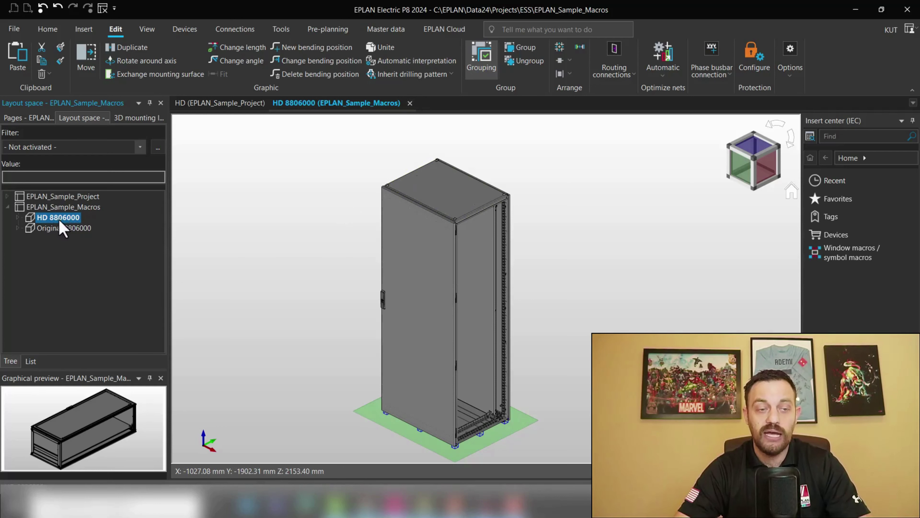
pyautogui.click(414, 63)
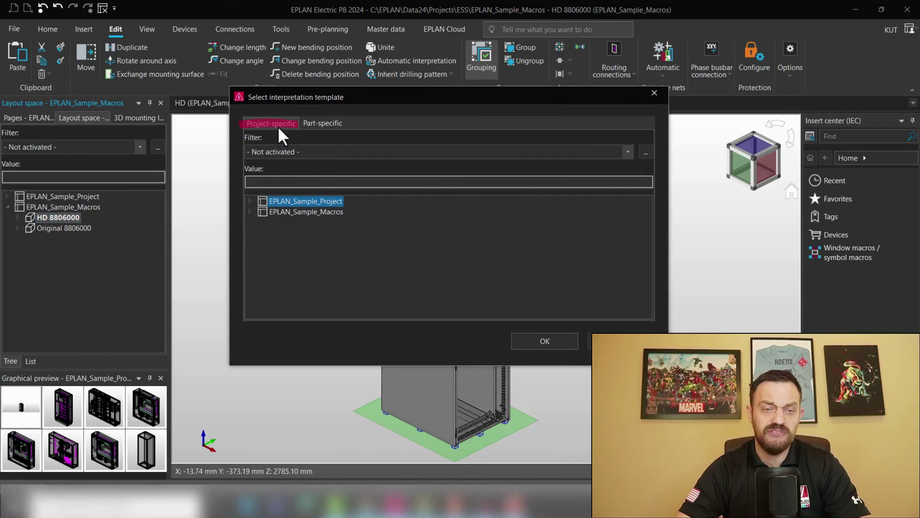
pyautogui.click(250, 212)
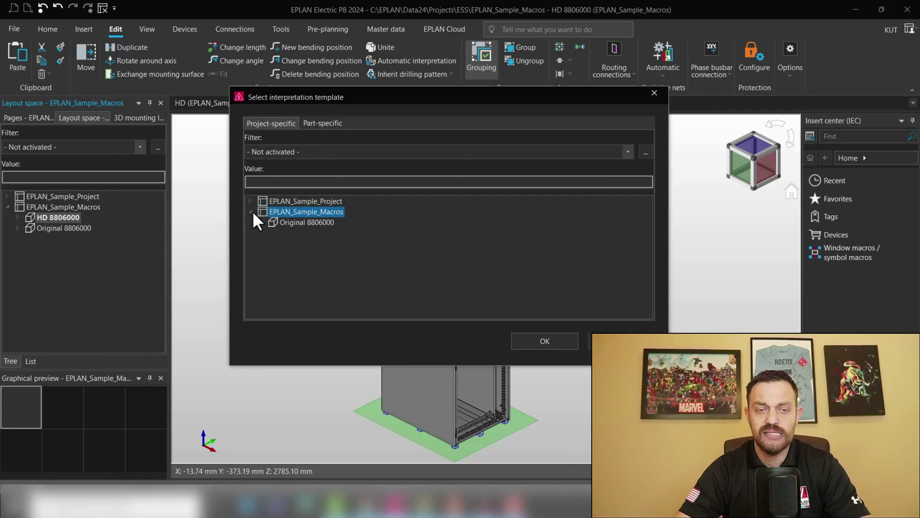
pyautogui.click(299, 223)
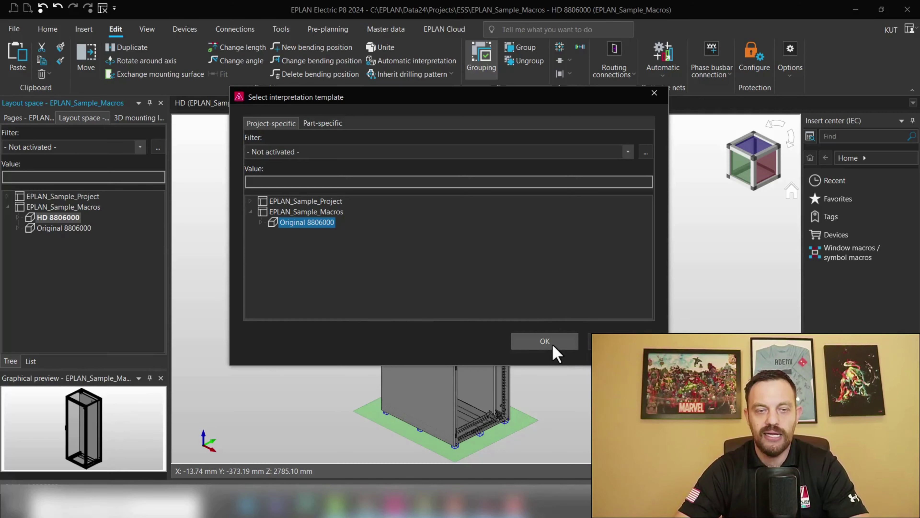
pyautogui.click(545, 343)
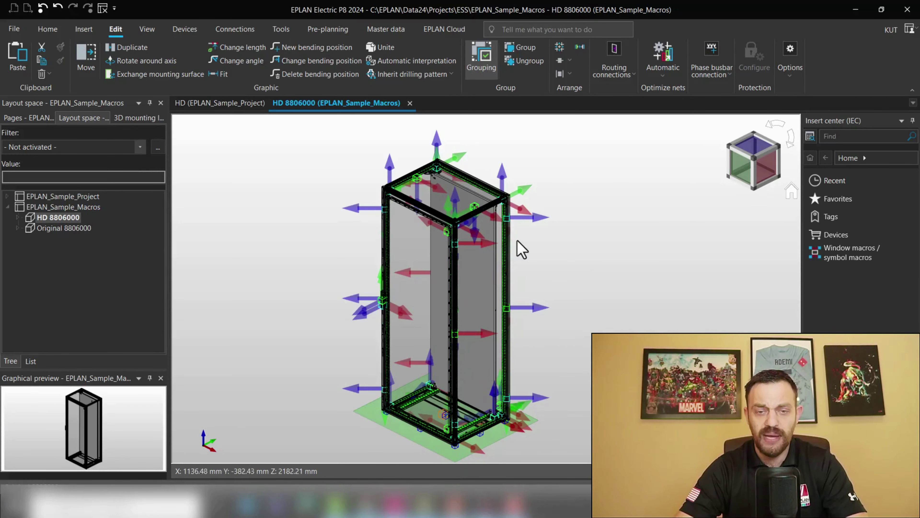
pyautogui.click(488, 226)
pyautogui.scroll(5, 488, 226)
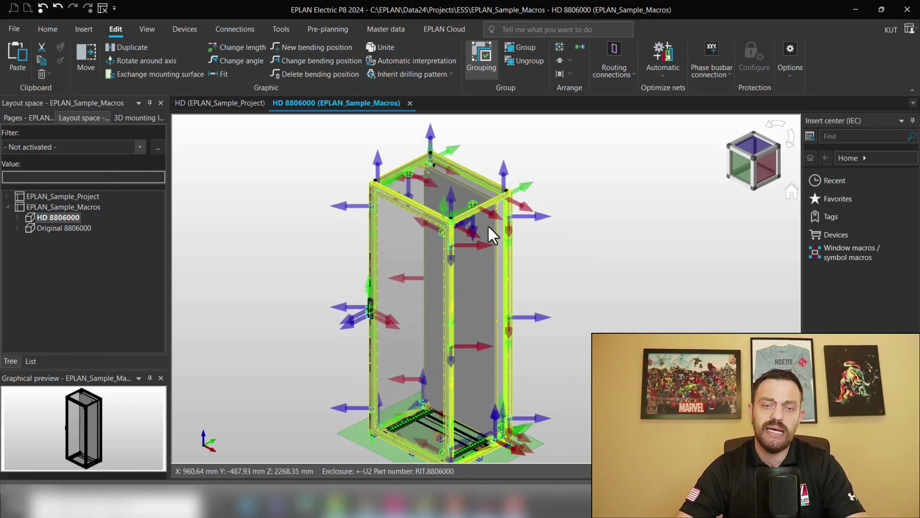
pyautogui.scroll(2, 473, 217)
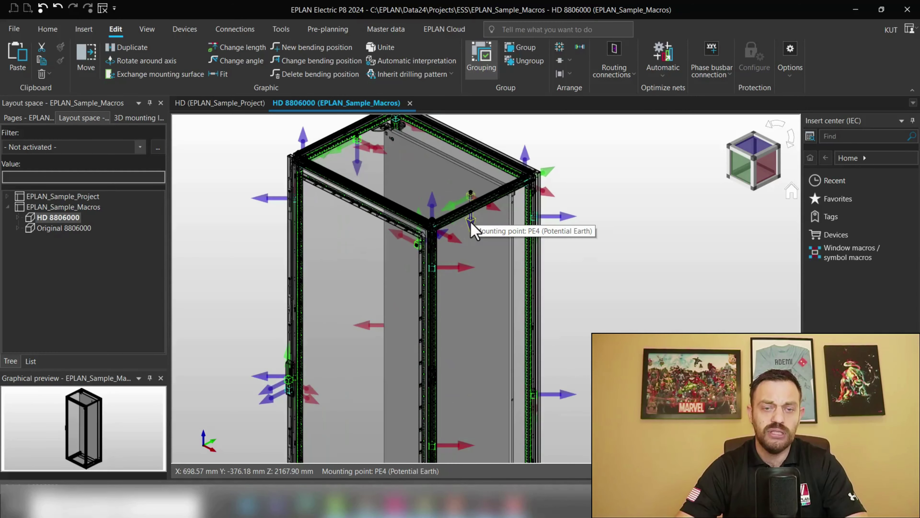
pyautogui.click(147, 30)
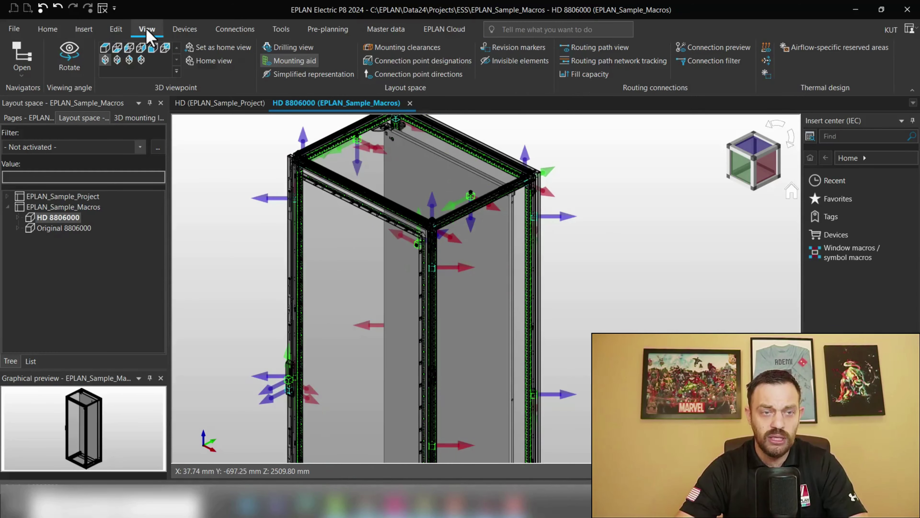
pyautogui.click(104, 48)
pyautogui.scroll(5, 631, 300)
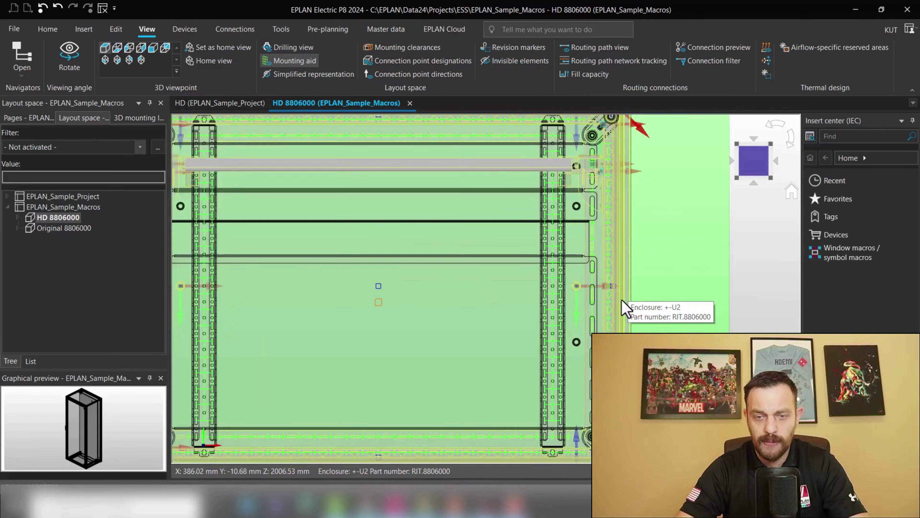
pyautogui.scroll(2, 674, 294)
pyautogui.scroll(3, 631, 284)
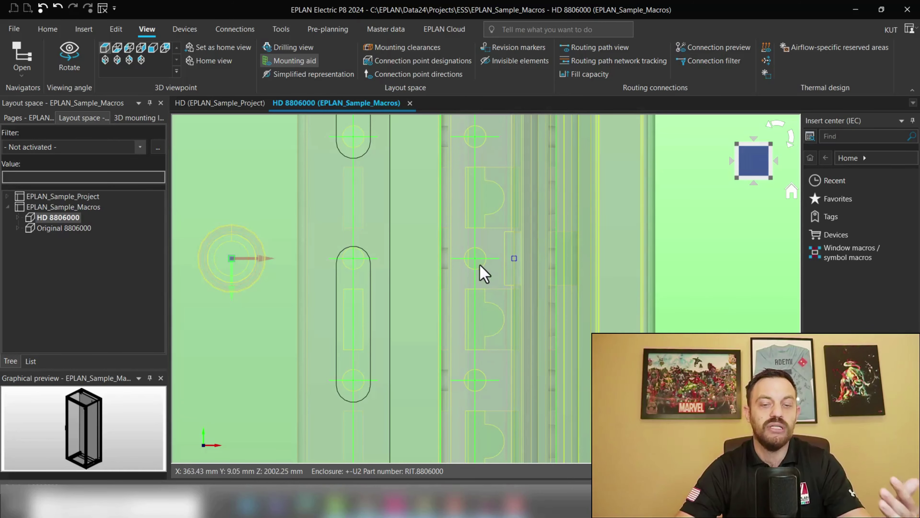
pyautogui.scroll(-5, 488, 299)
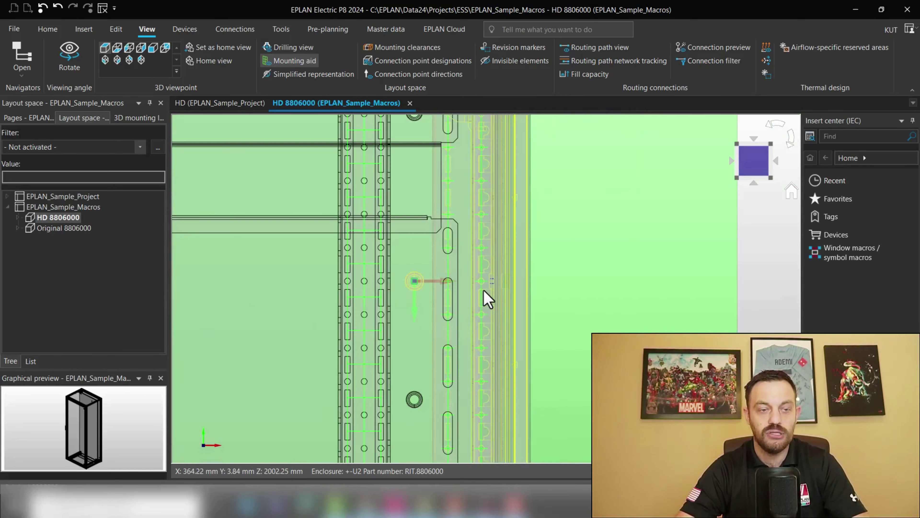
pyautogui.scroll(-3, 488, 299)
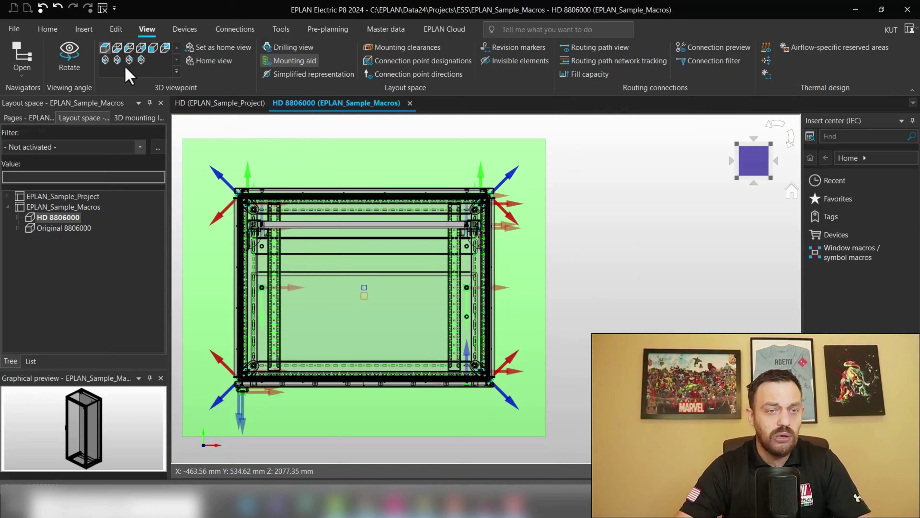
pyautogui.click(117, 61)
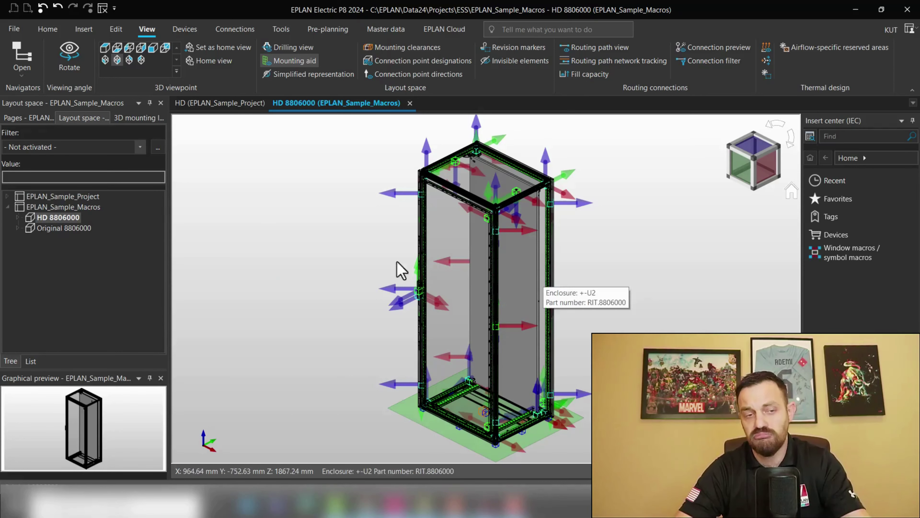
# Delete Area floor sheets, Floor outside, Profile level floor inside, Door outside and Cover outside from HD 8806000
pyautogui.click(17, 217)
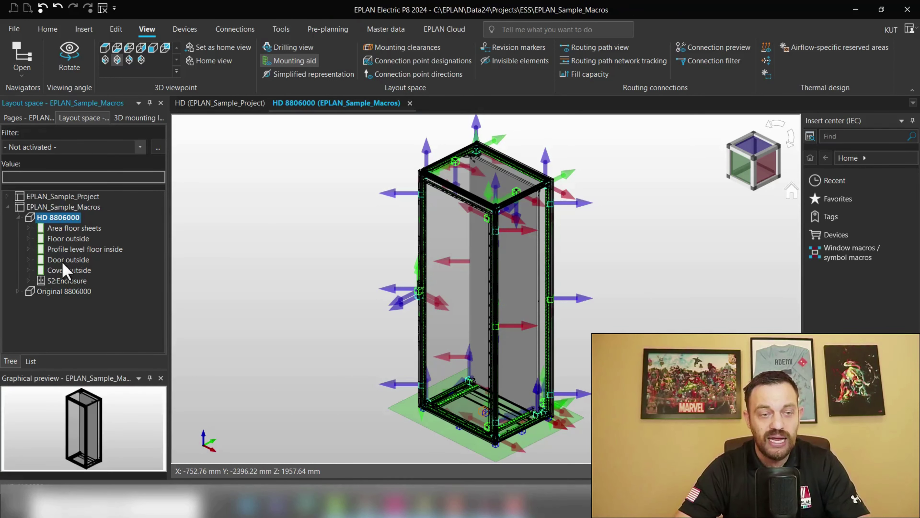
pyautogui.click(65, 230)
pyautogui.click(70, 240)
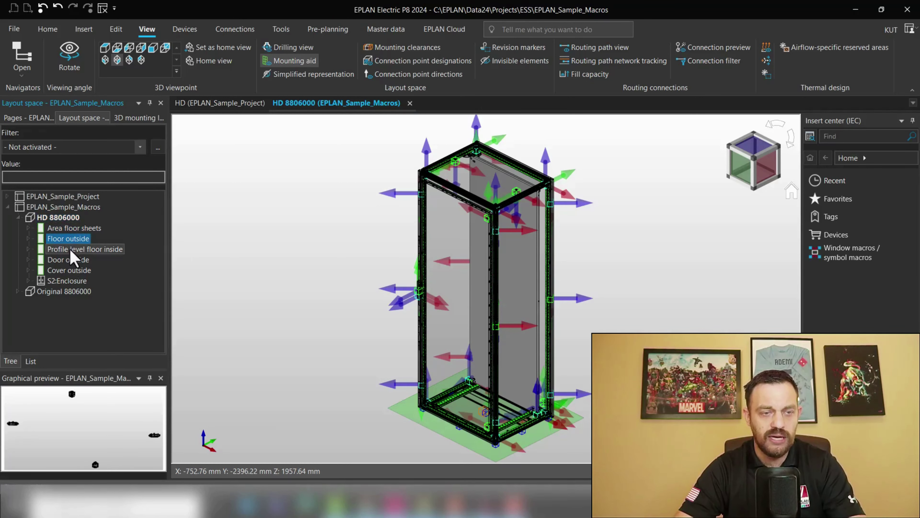
pyautogui.click(70, 250)
pyautogui.click(71, 260)
pyautogui.click(71, 270)
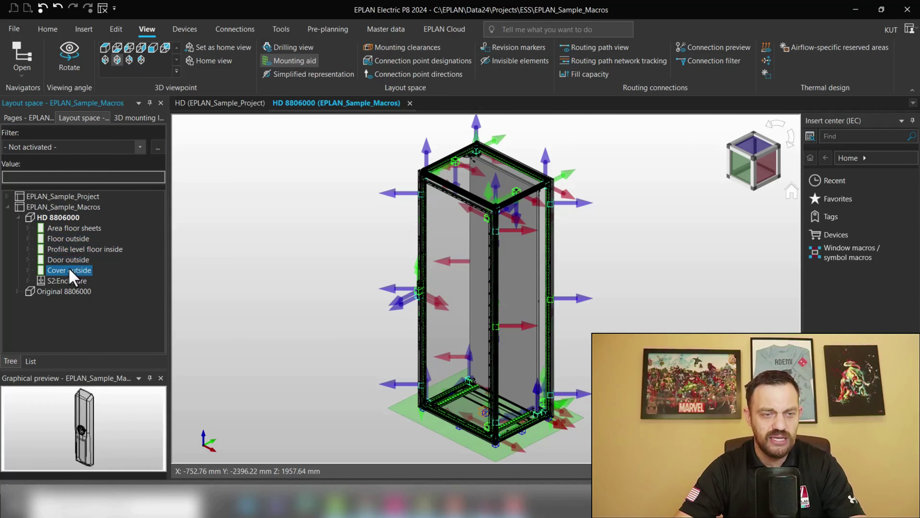
pyautogui.keyDown('shift'); pyautogui.click(69, 229); pyautogui.keyUp('shift')
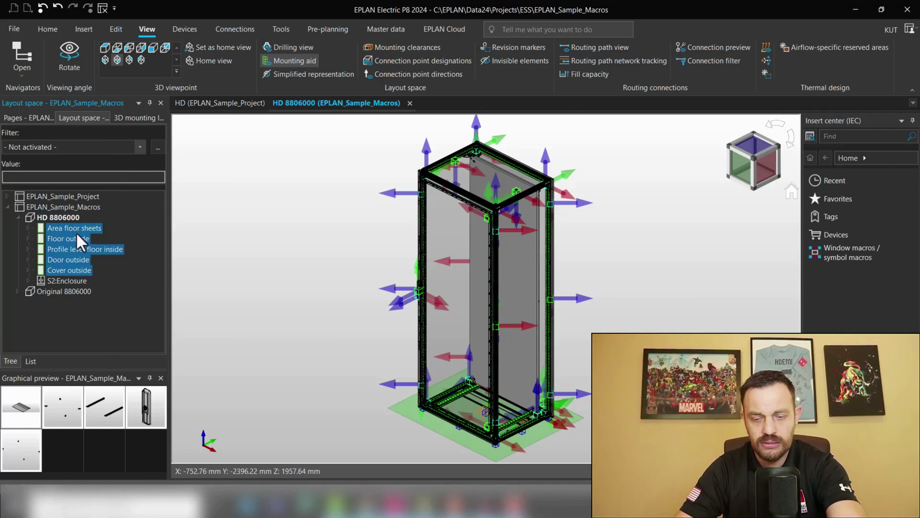
pyautogui.press('Delete')
pyautogui.click(485, 256)
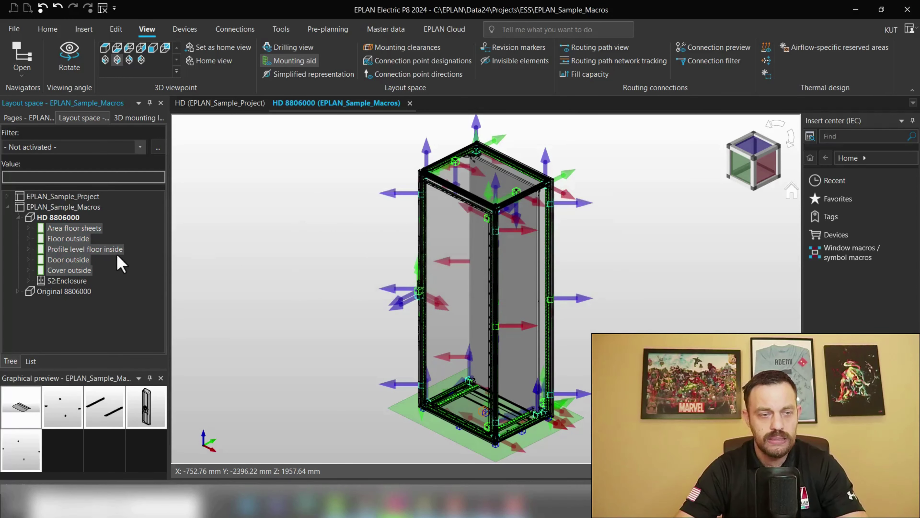
# Inspect the S2:Enclosure parts, previewing the S2:Mounting panel and S2:Door in the model
pyautogui.click(28, 228)
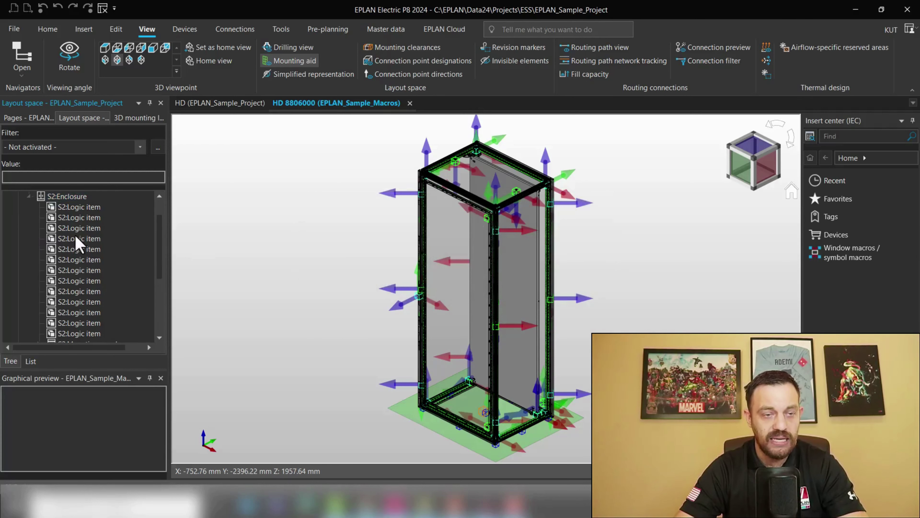
pyautogui.scroll(-1, 78, 243)
pyautogui.scroll(-3, 78, 243)
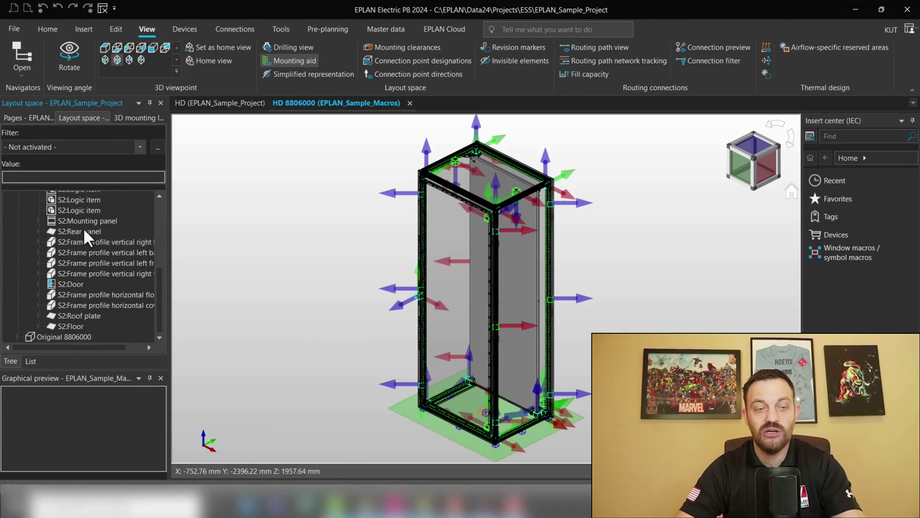
pyautogui.click(83, 224)
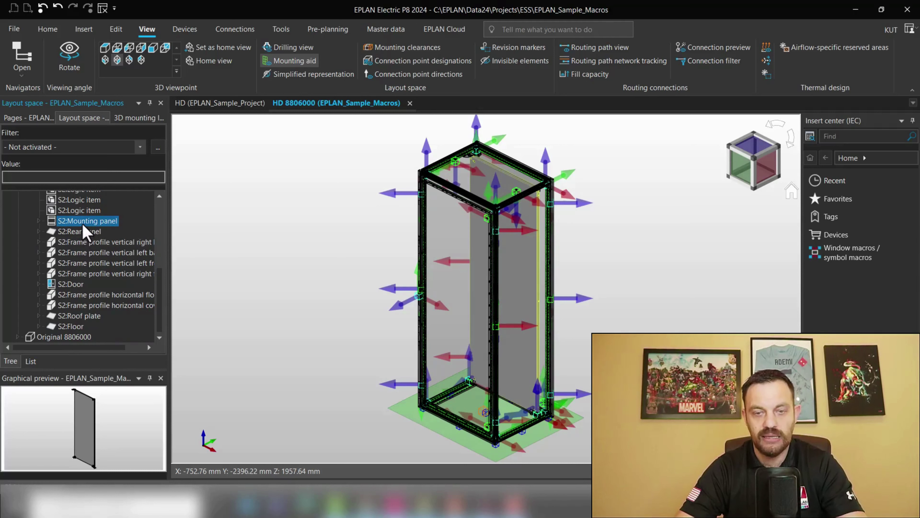
pyautogui.click(75, 285)
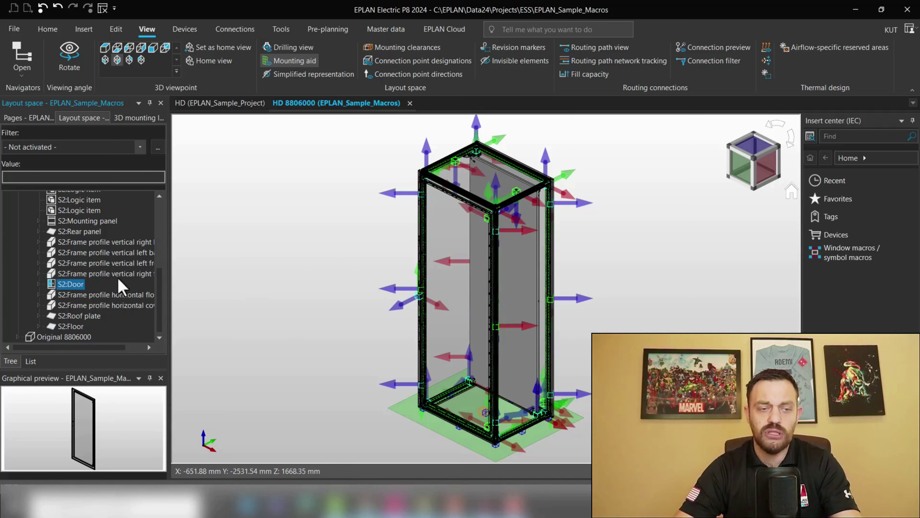
pyautogui.scroll(5, 83, 284)
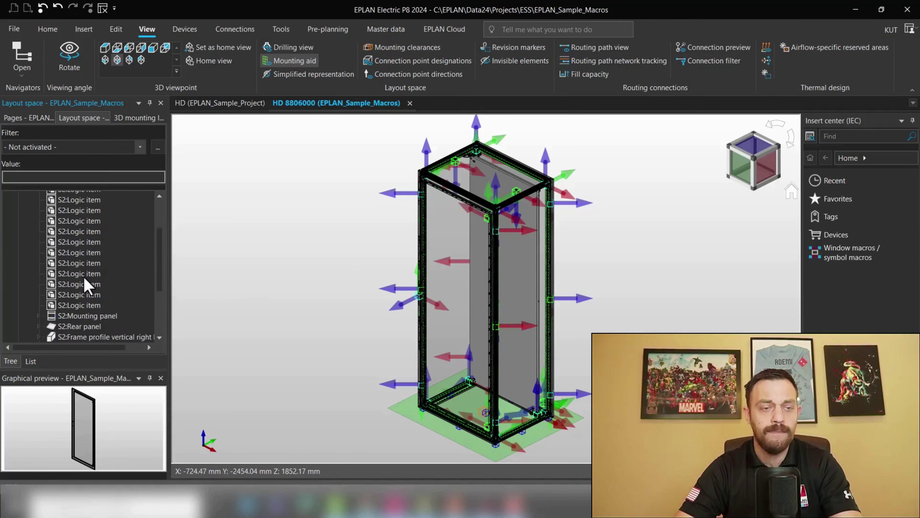
# Open the Original 8806000 layout space and bring up enclosure -U1's part placement properties
pyautogui.click(29, 228)
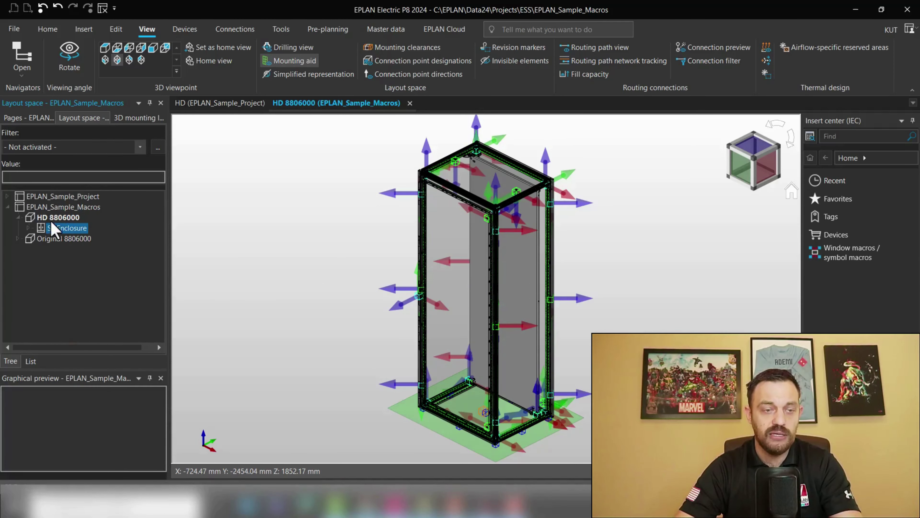
pyautogui.click(58, 218)
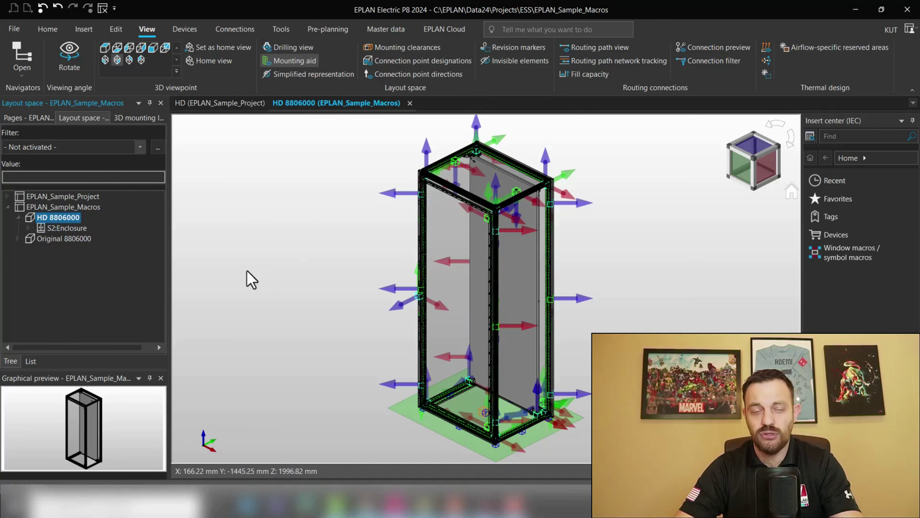
pyautogui.doubleClick(55, 239)
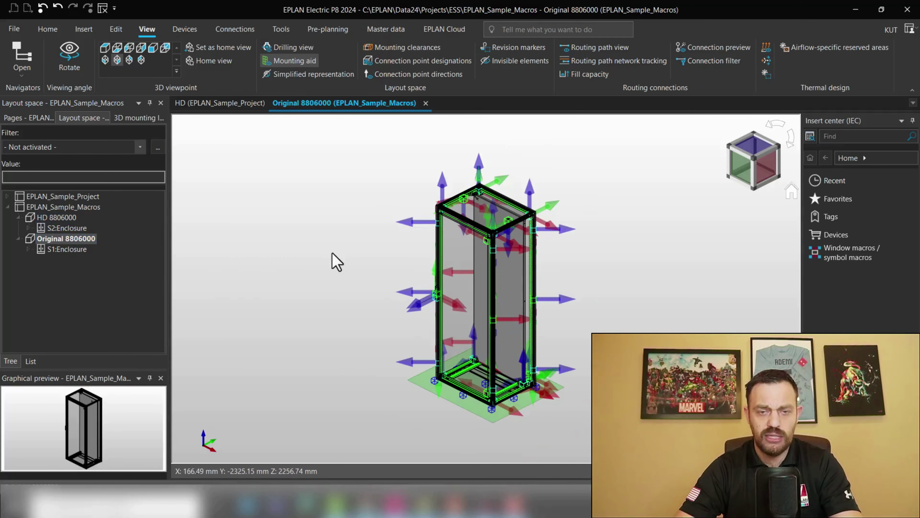
pyautogui.doubleClick(493, 207)
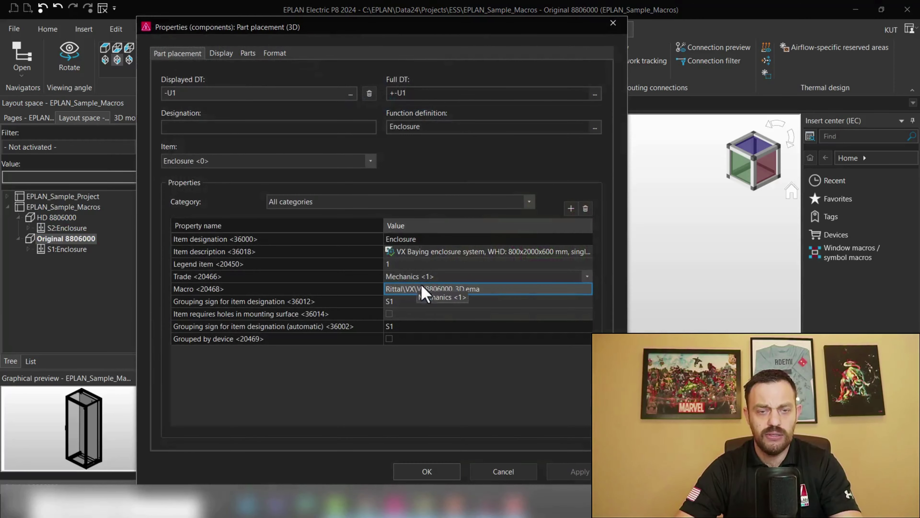
pyautogui.click(424, 289)
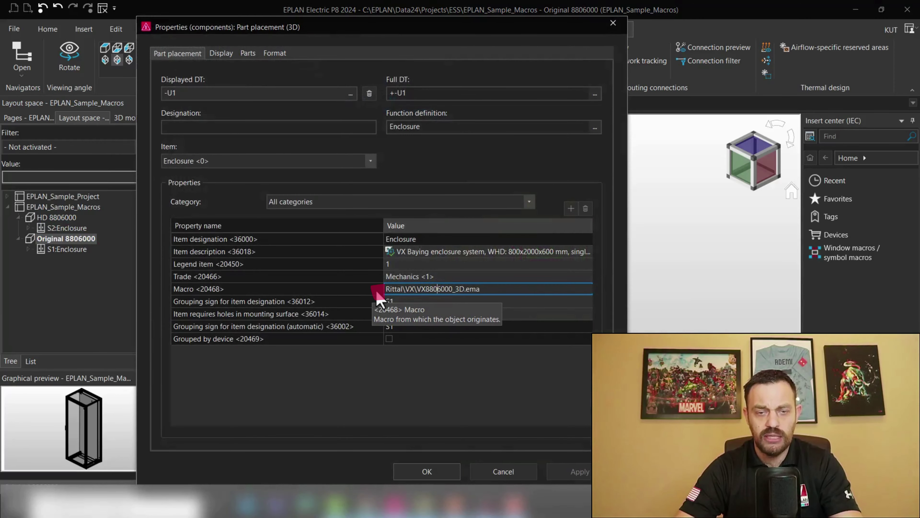
# Copy the macro path Rittal\VX\VX8806000_3D.ema and close the enclosure properties
pyautogui.moveTo(440, 289); pyautogui.dragTo(390, 294)
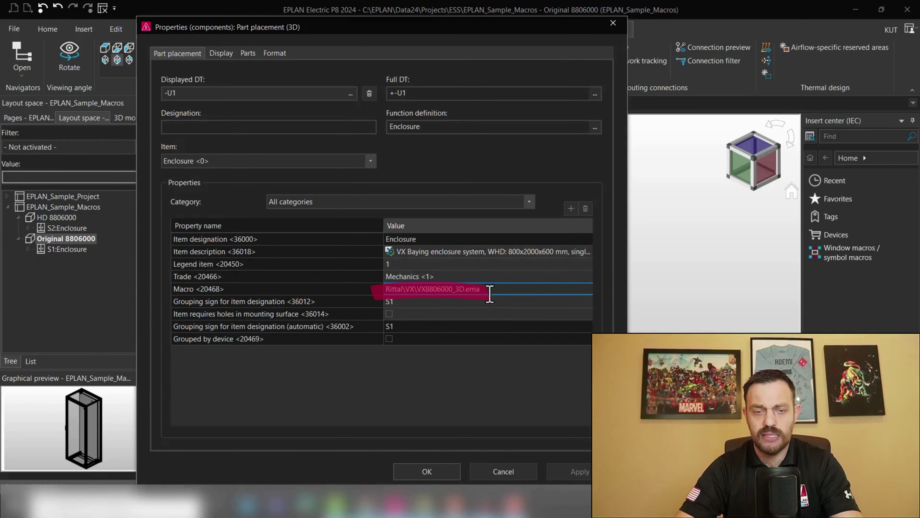
pyautogui.moveTo(494, 292); pyautogui.dragTo(384, 292)
pyautogui.hotkey('ctrl', 'c')
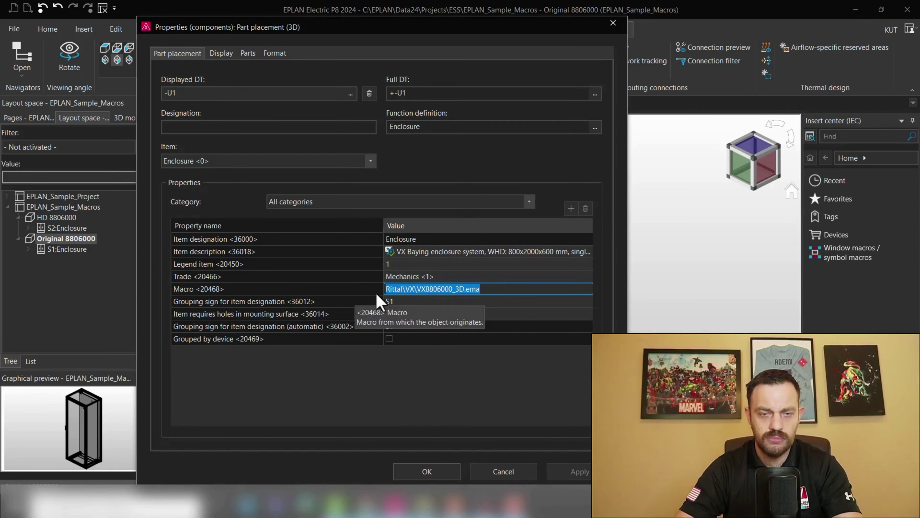
pyautogui.click(426, 302)
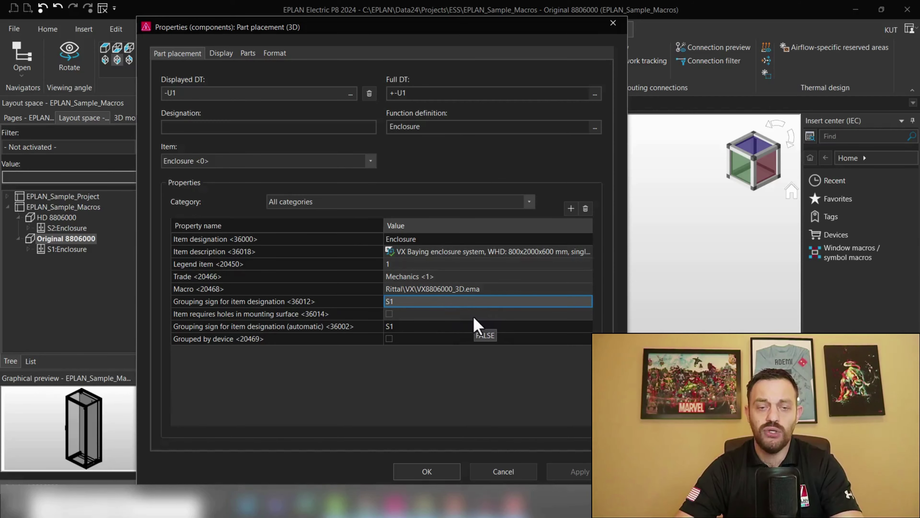
pyautogui.click(614, 24)
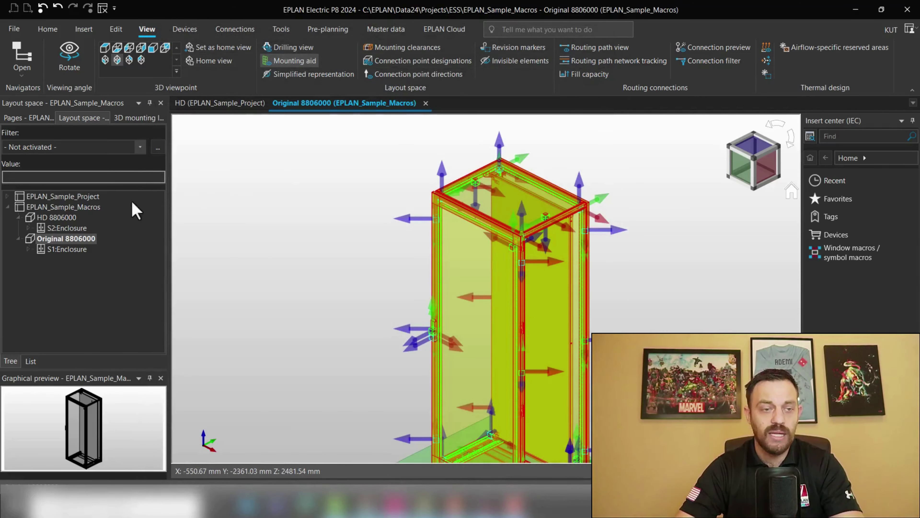
# Give HD 8806000 the macro Rittal\VX\VX8806000_3D.ema with Macro: Variant set to Variant B
pyautogui.click(63, 218)
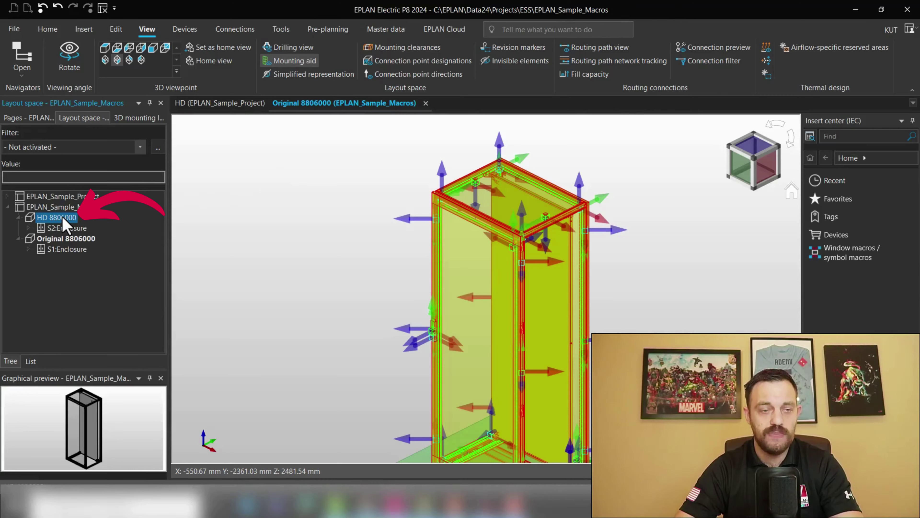
pyautogui.rightClick(64, 219)
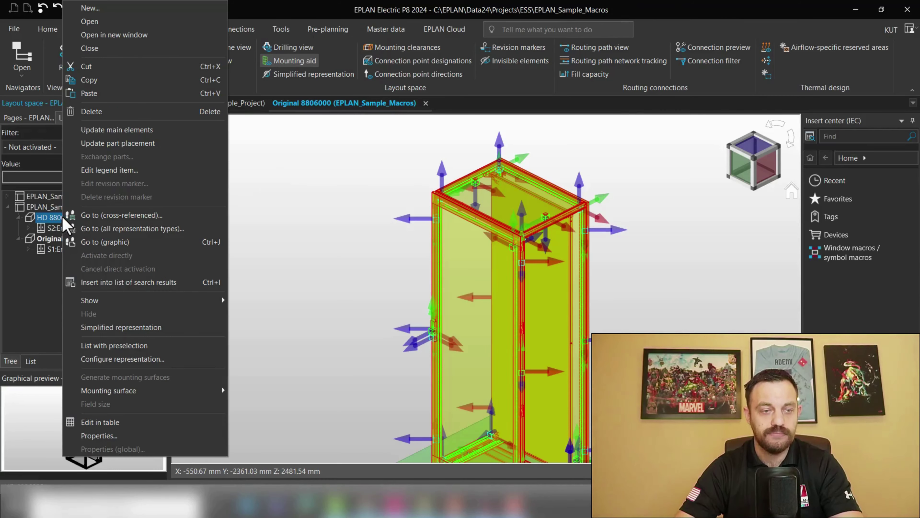
pyautogui.click(120, 439)
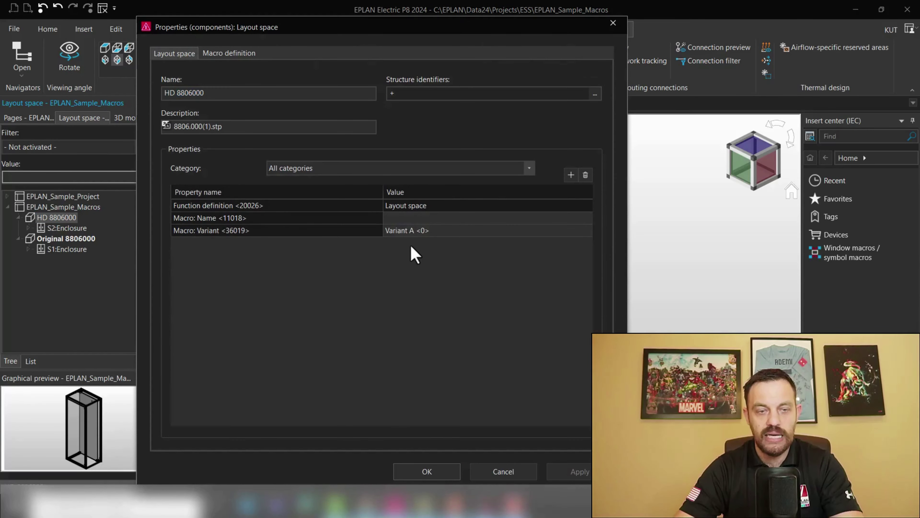
pyautogui.click(427, 219)
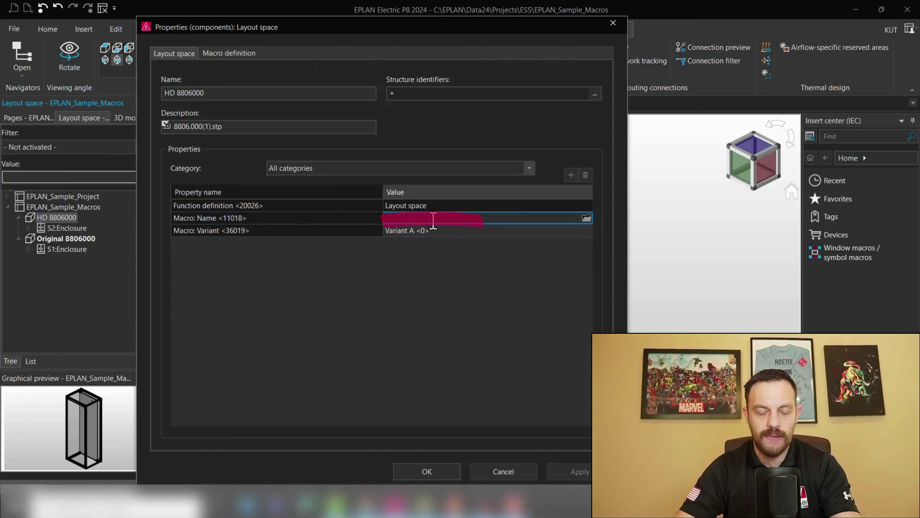
pyautogui.hotkey('ctrl', 'v')
pyautogui.click(447, 231)
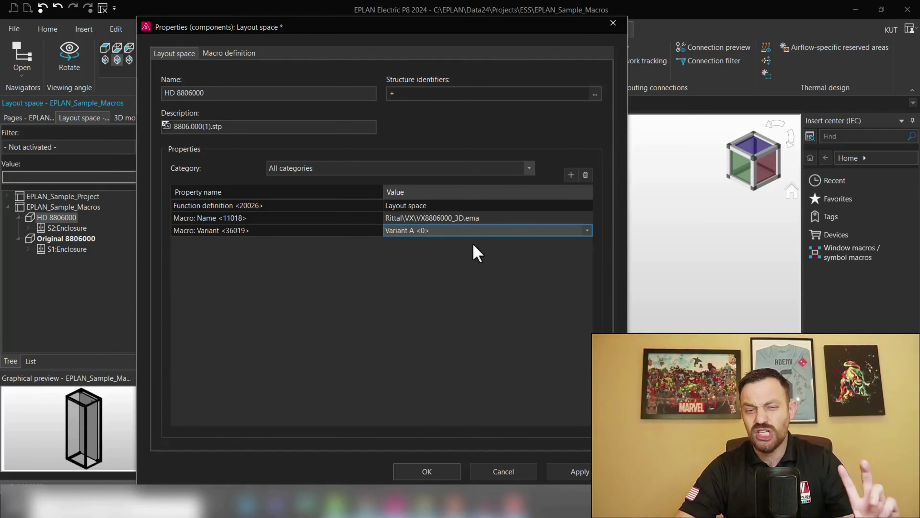
pyautogui.click(587, 230)
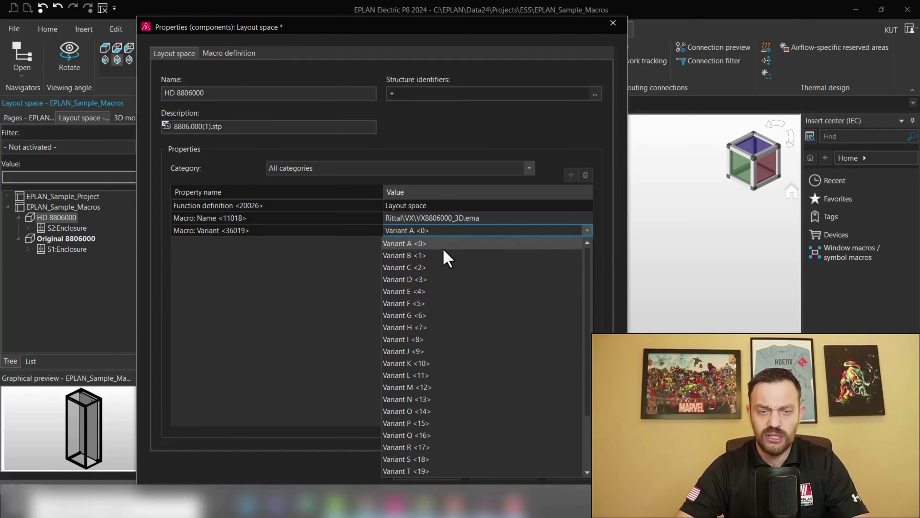
pyautogui.click(443, 256)
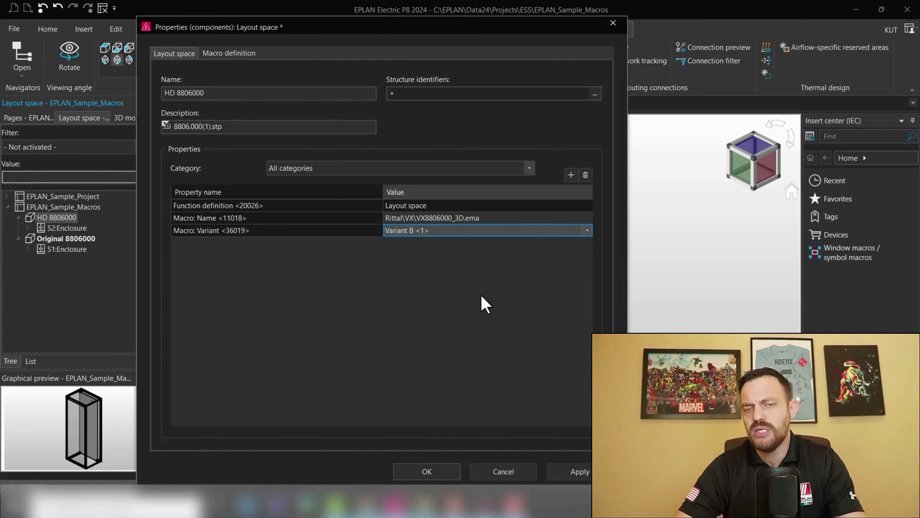
pyautogui.click(575, 472)
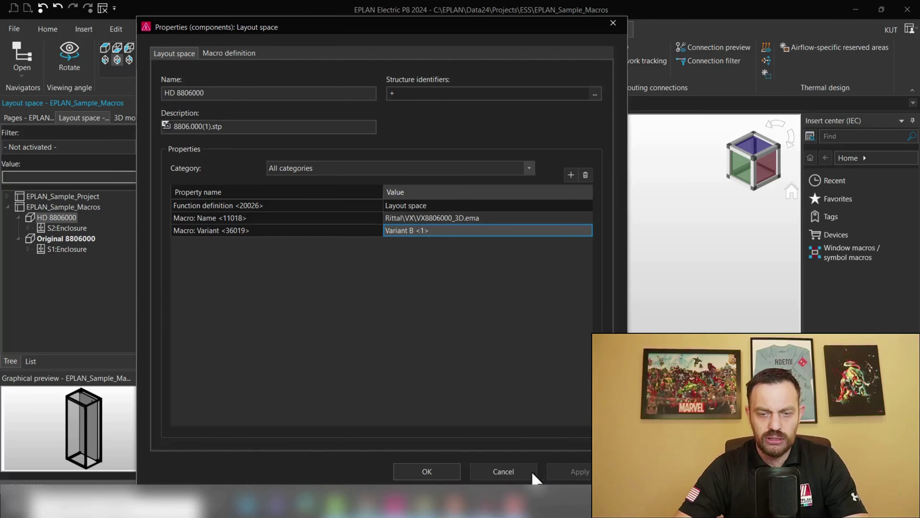
pyautogui.click(441, 473)
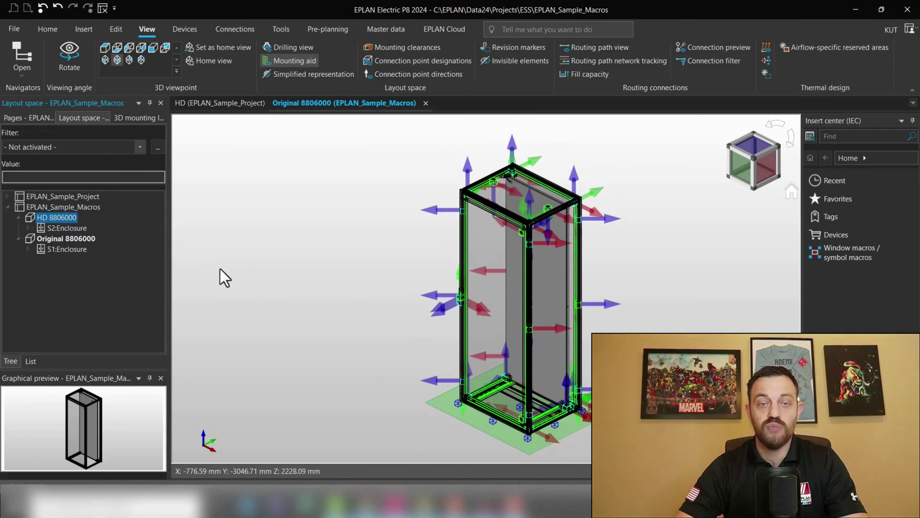
# Automatically generate the layout space macros with Overwrite existing macros enabled
pyautogui.moveTo(274, 294); pyautogui.dragTo(242, 292, button='middle')
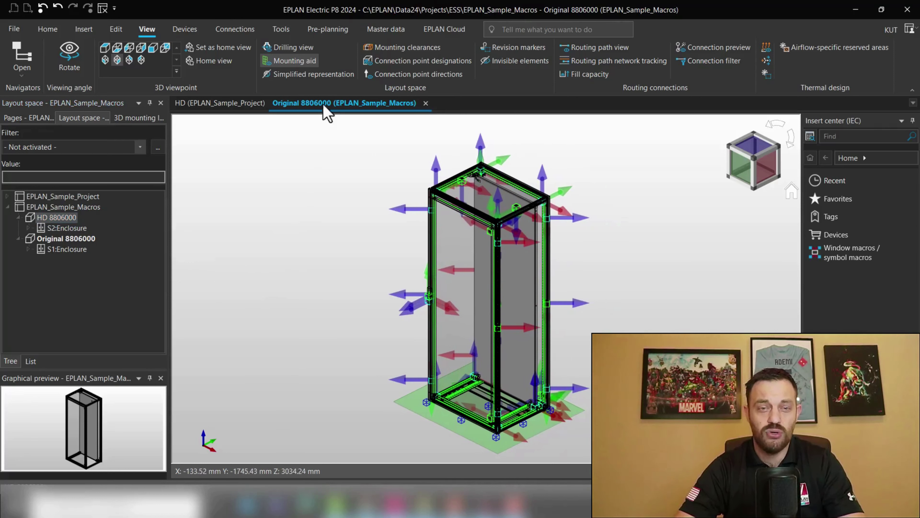
pyautogui.click(386, 30)
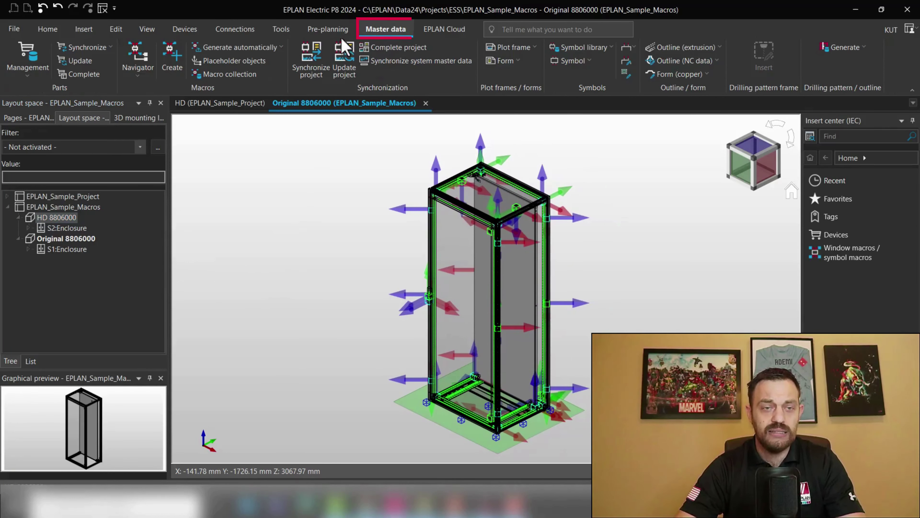
pyautogui.click(246, 47)
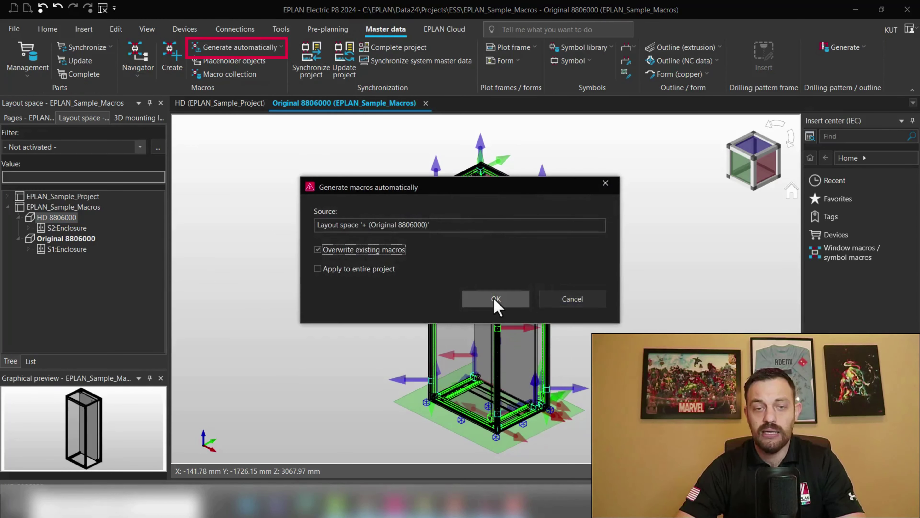
pyautogui.click(496, 300)
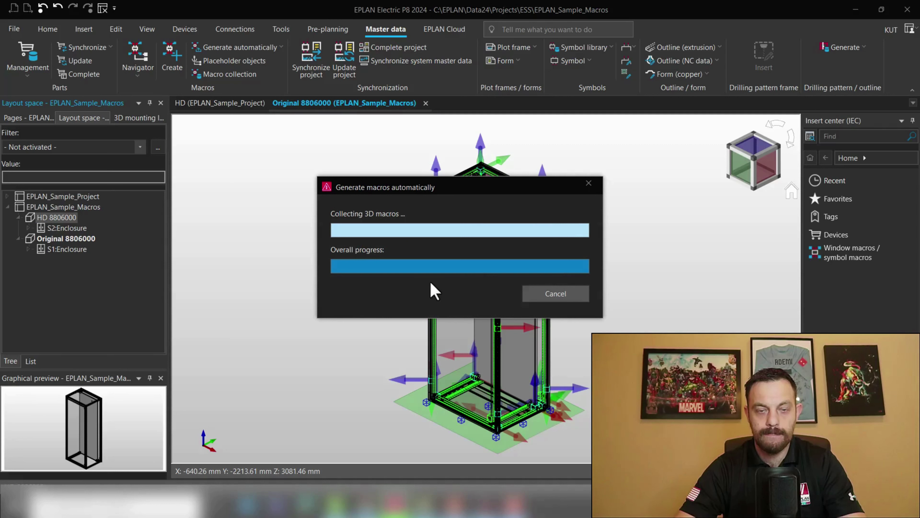
pyautogui.click(335, 278)
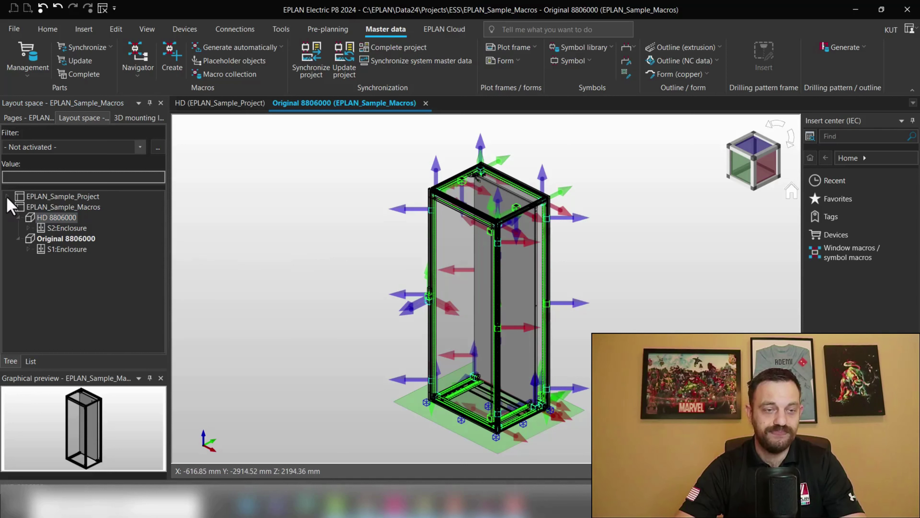
pyautogui.click(9, 206)
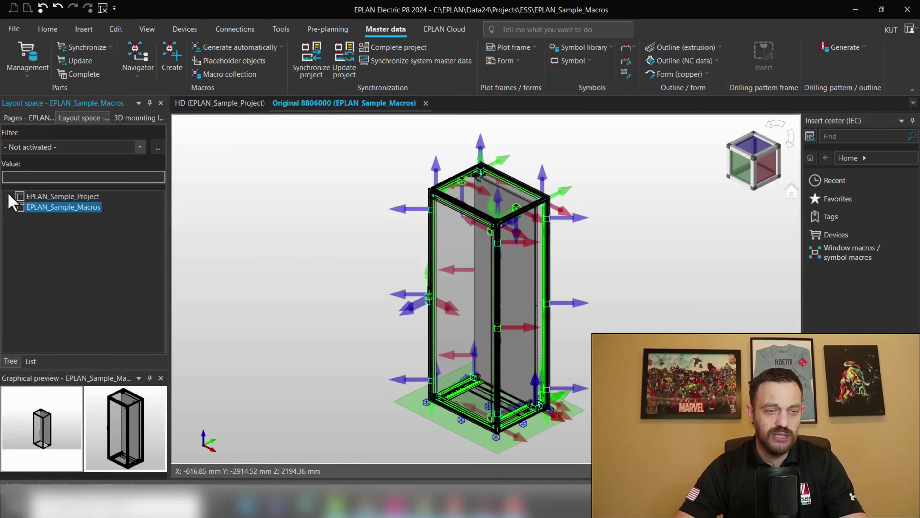
# Open the EPLAN_Sample_Project HD layout space and search the Insert center for 8806000
pyautogui.click(8, 197)
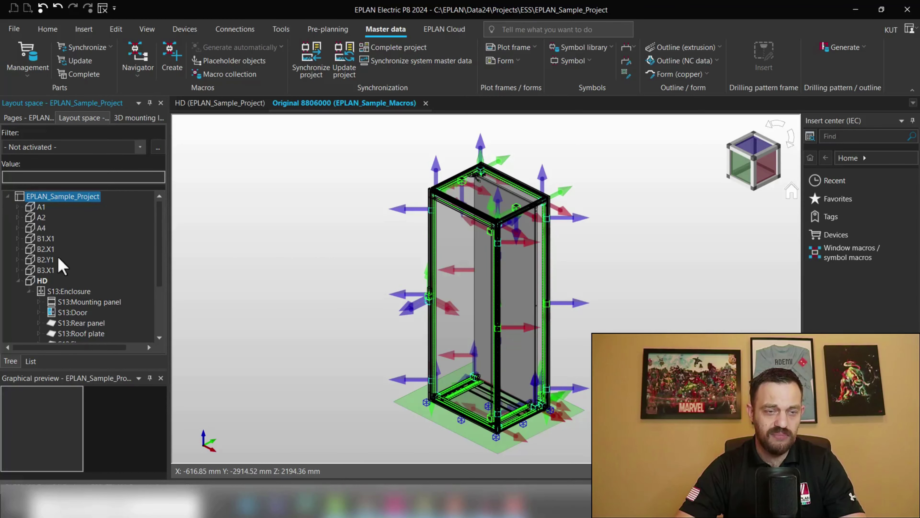
pyautogui.doubleClick(42, 281)
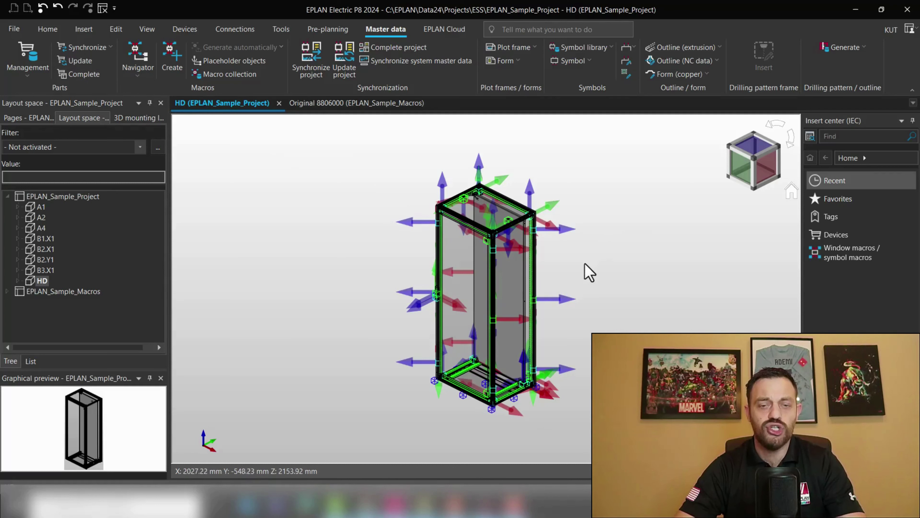
pyautogui.click(850, 137)
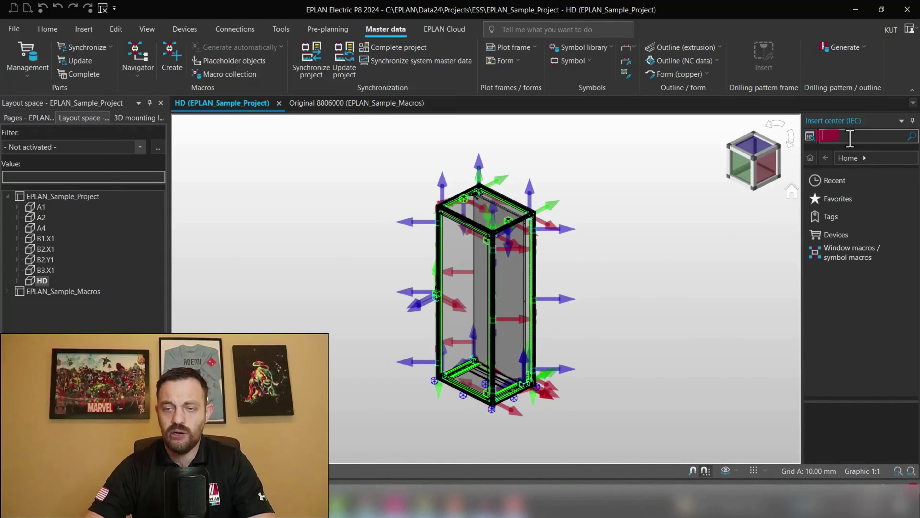
pyautogui.write('8806000')
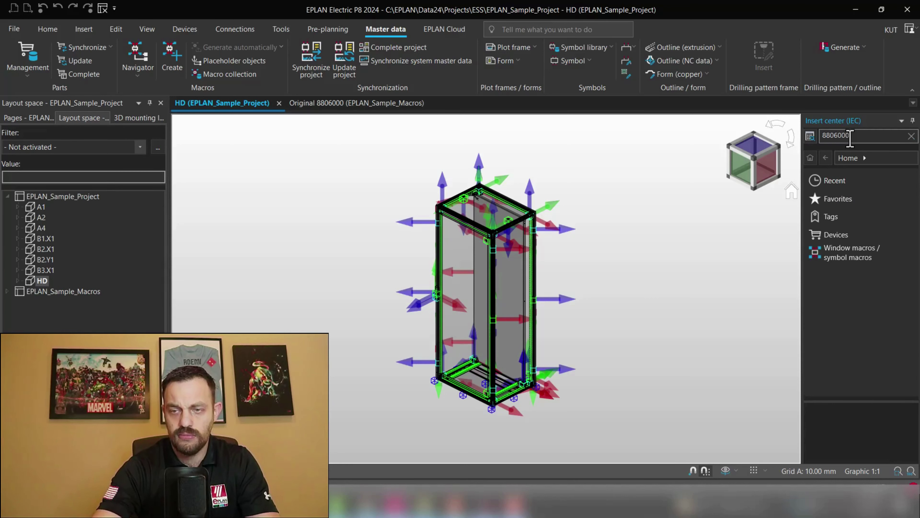
pyautogui.press('Return')
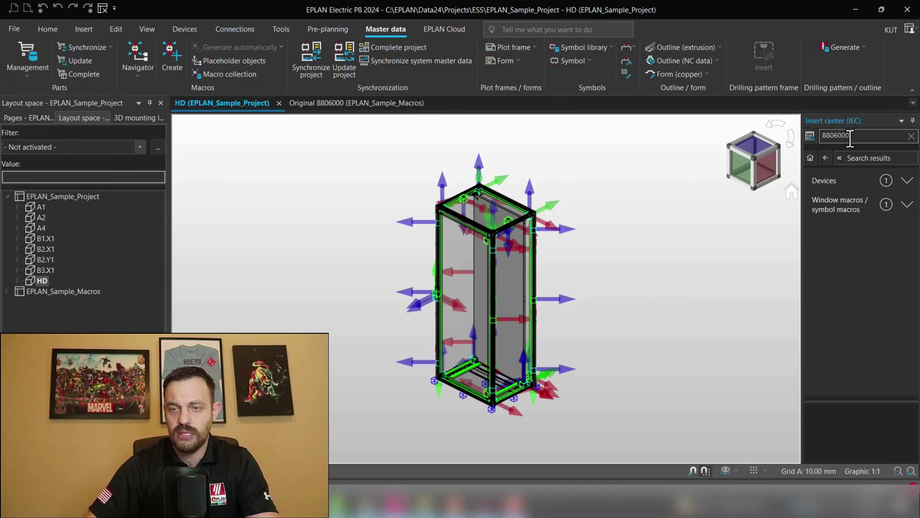
# Place a second RIT.8806000 enclosure from the Devices results beside the existing cabinet
pyautogui.click(908, 180)
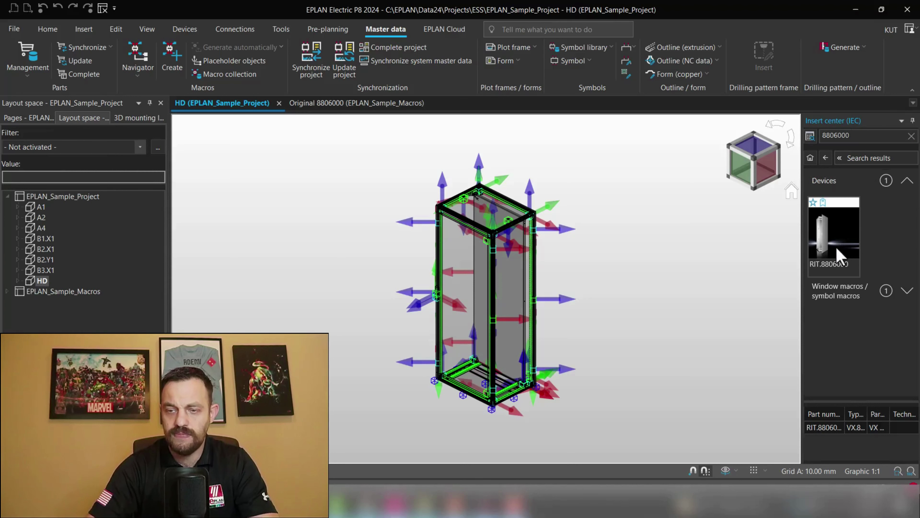
pyautogui.moveTo(838, 250); pyautogui.dragTo(653, 253)
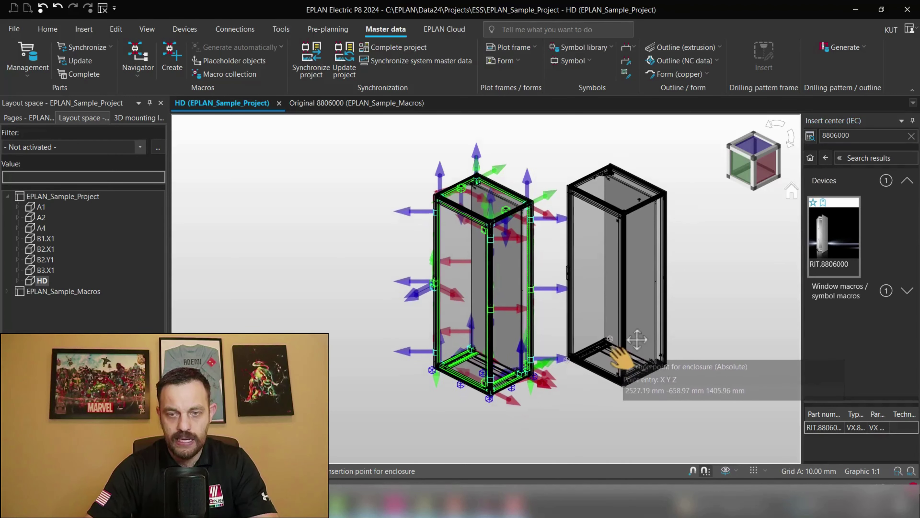
pyautogui.scroll(1, 637, 340)
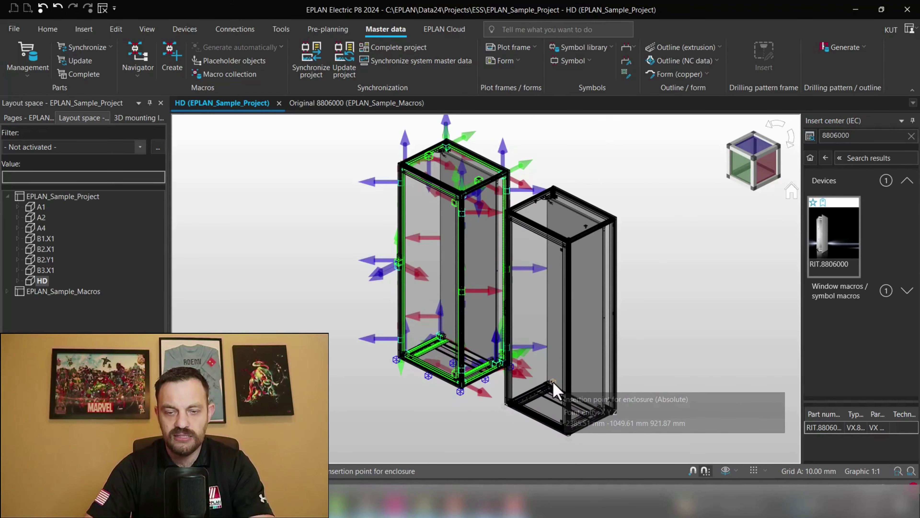
pyautogui.scroll(3, 555, 389)
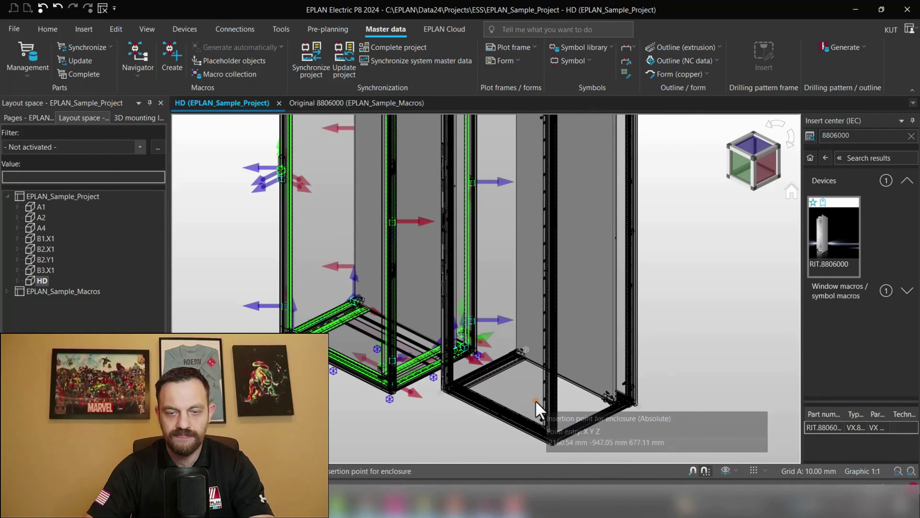
pyautogui.moveTo(540, 411); pyautogui.dragTo(544, 442, button='middle')
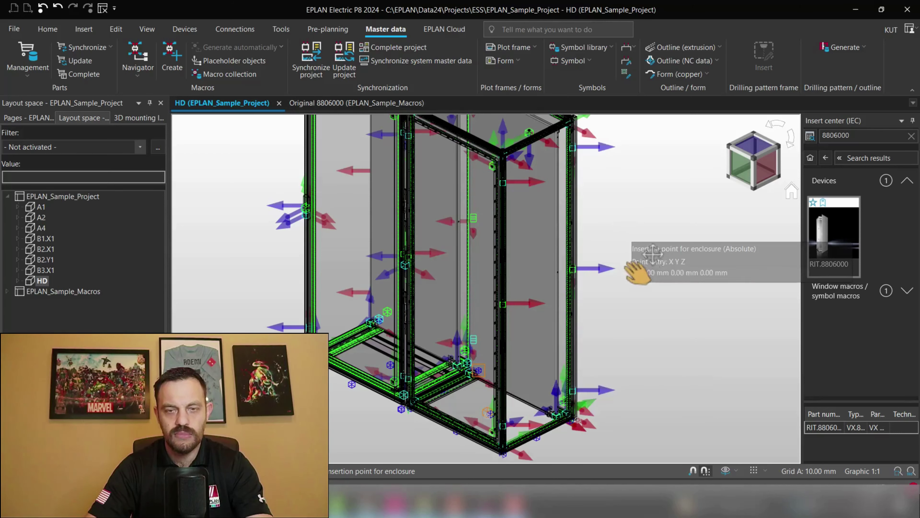
# Zoom onto enclosure +-U174, turn off Mounting aid, and inspect its frame up close
pyautogui.scroll(-3, 638, 254)
pyautogui.scroll(2, 589, 184)
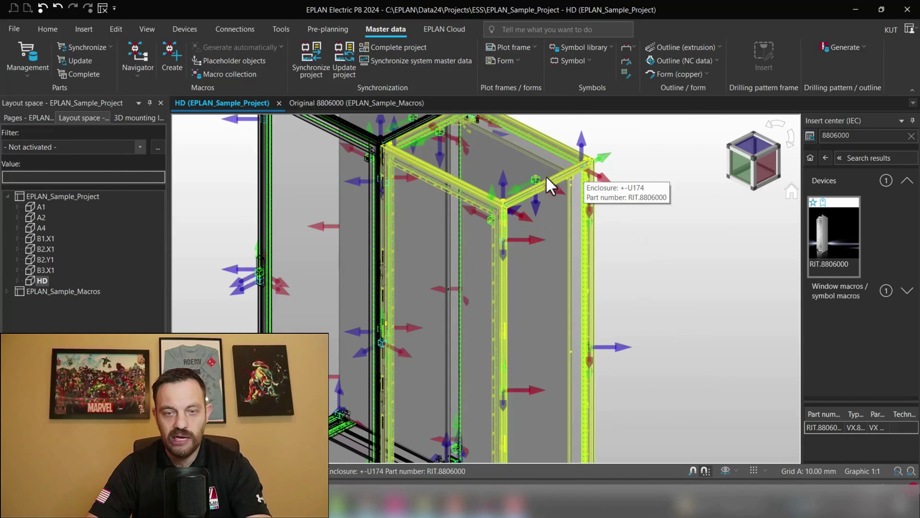
pyautogui.scroll(3, 539, 241)
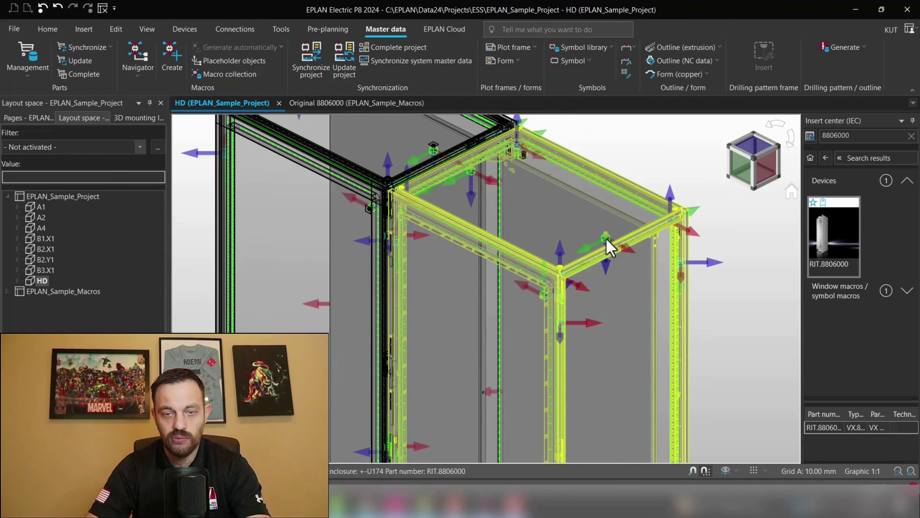
pyautogui.scroll(3, 616, 243)
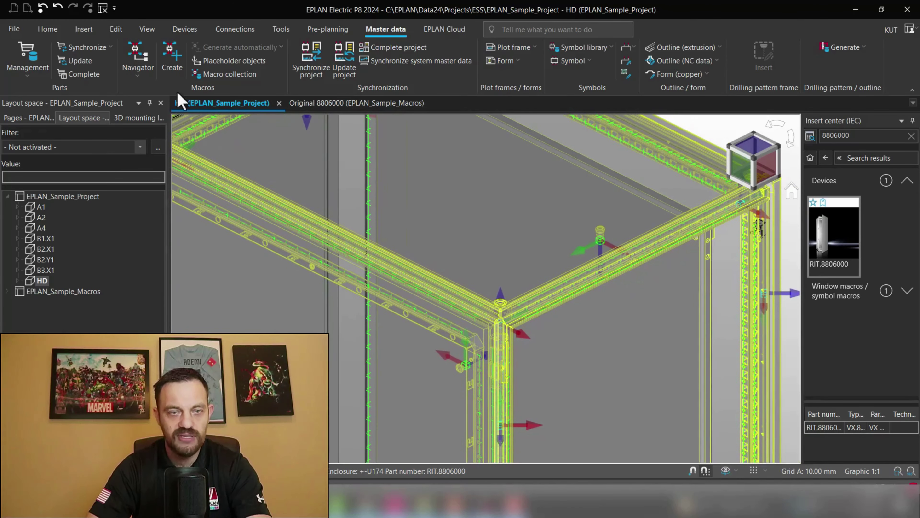
pyautogui.click(146, 29)
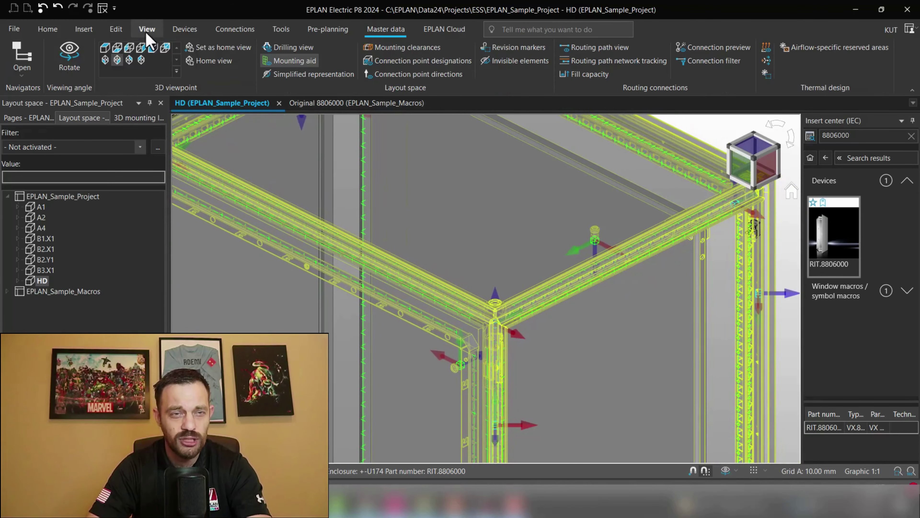
pyautogui.click(283, 60)
pyautogui.scroll(2, 555, 312)
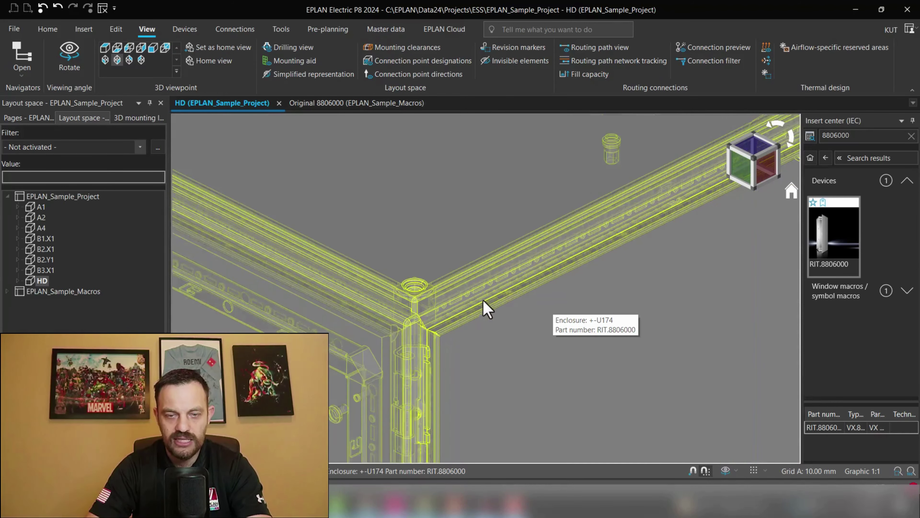
pyautogui.scroll(3, 488, 301)
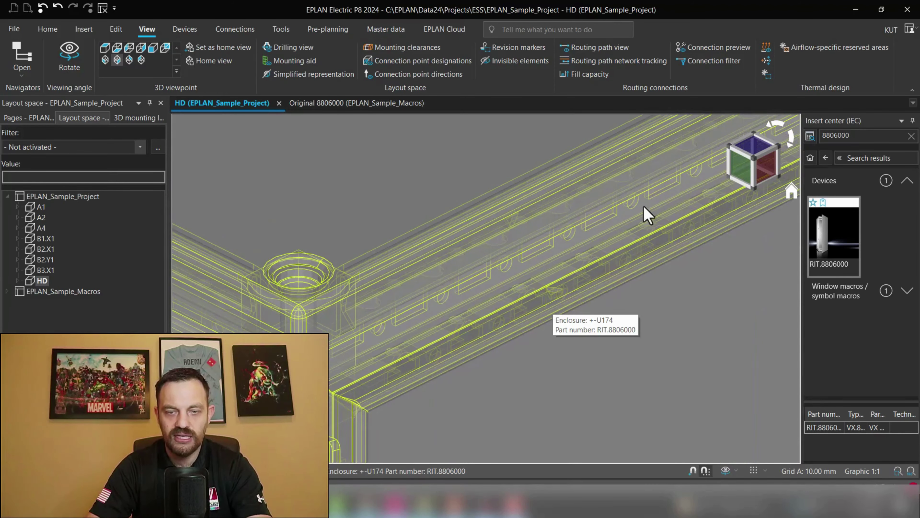
pyautogui.scroll(-5, 528, 274)
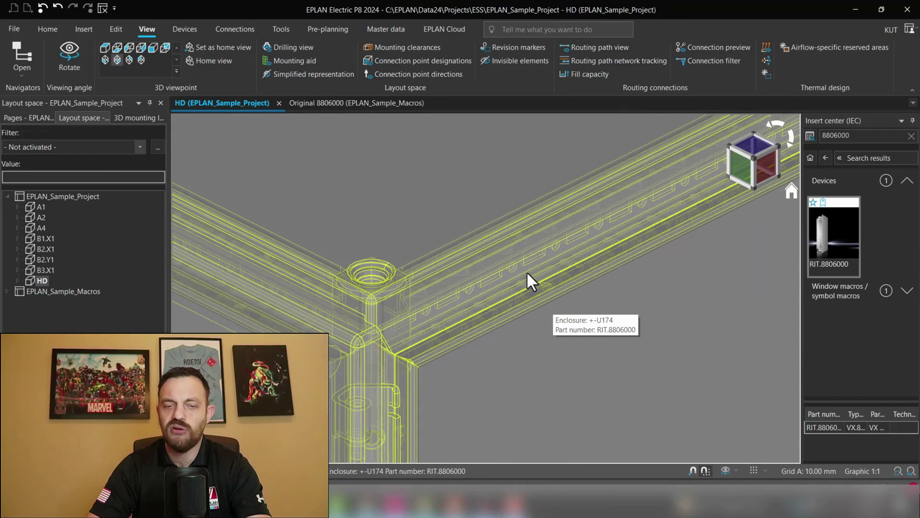
pyautogui.moveTo(528, 273); pyautogui.dragTo(530, 300, button='middle')
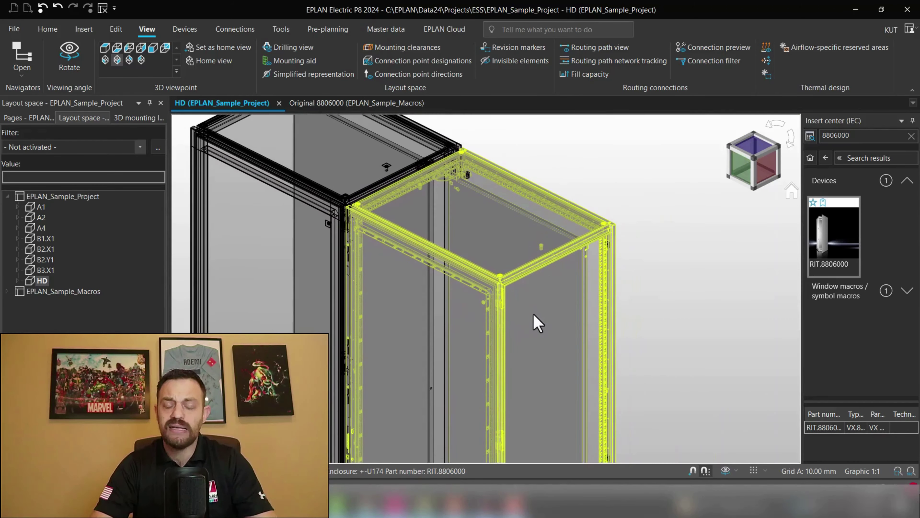
pyautogui.scroll(-3, 538, 323)
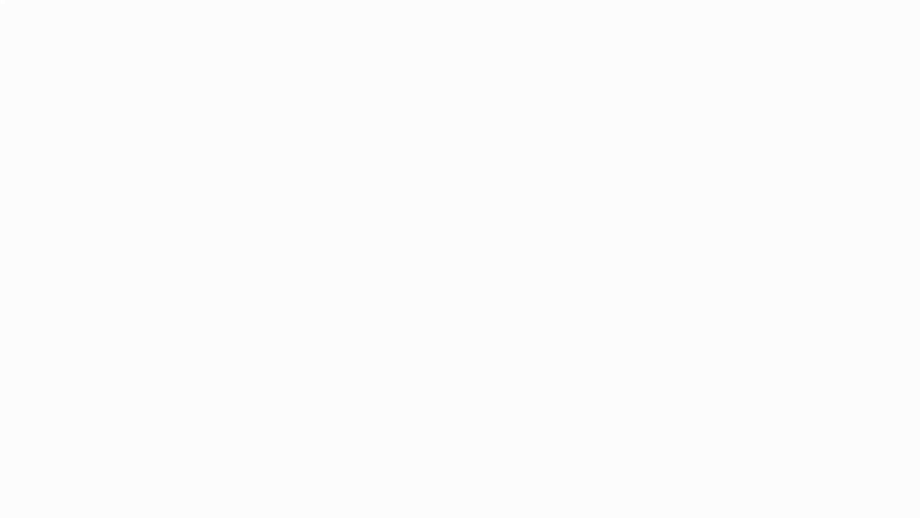